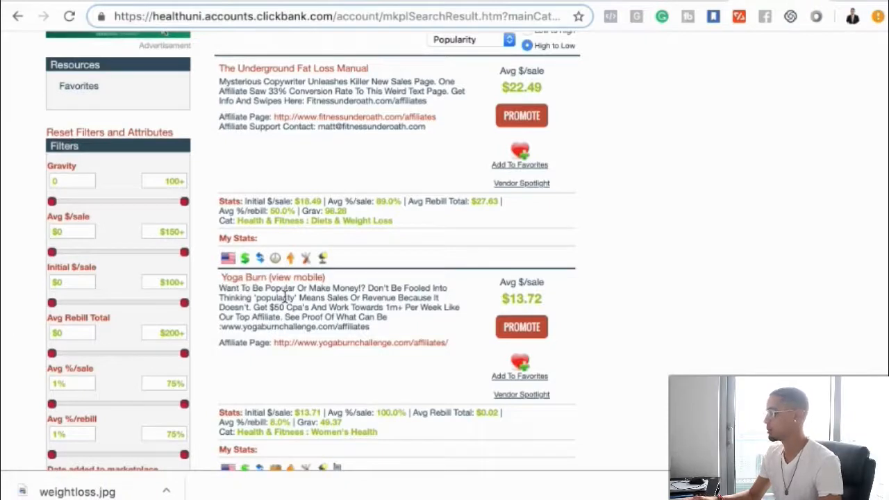
- Open the Yoga Burn offer's sales page from the ClickBank marketplace and look through its content
{"action": "left_click", "coordinate": [243, 281]}
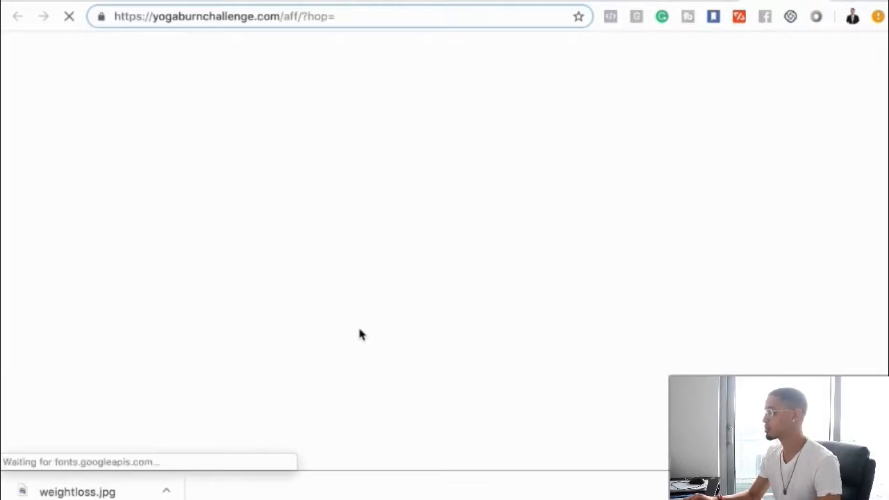
{"action": "scroll", "coordinate": [359, 335], "scroll_direction": "down", "scroll_amount": 3}
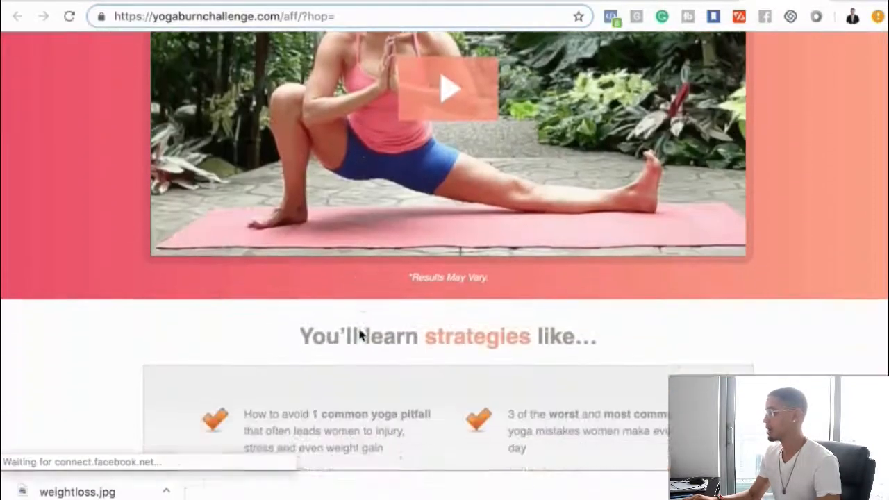
{"action": "scroll", "coordinate": [360, 334], "scroll_direction": "down", "scroll_amount": 6}
{"action": "scroll", "coordinate": [360, 335], "scroll_direction": "down", "scroll_amount": 2}
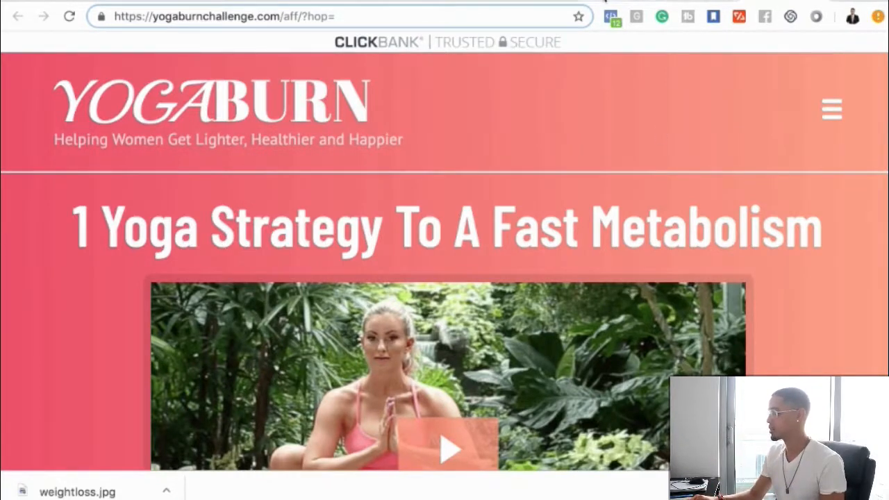
- Switch to ClickFunnels and preview the YogaBurnLandingPage opt-in page
{"action": "left_click", "coordinate": [607, 1]}
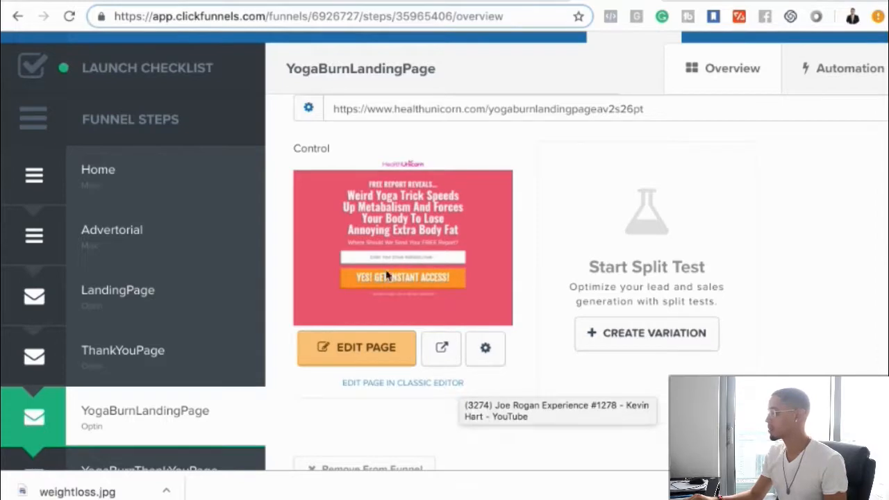
{"action": "left_click", "coordinate": [443, 346]}
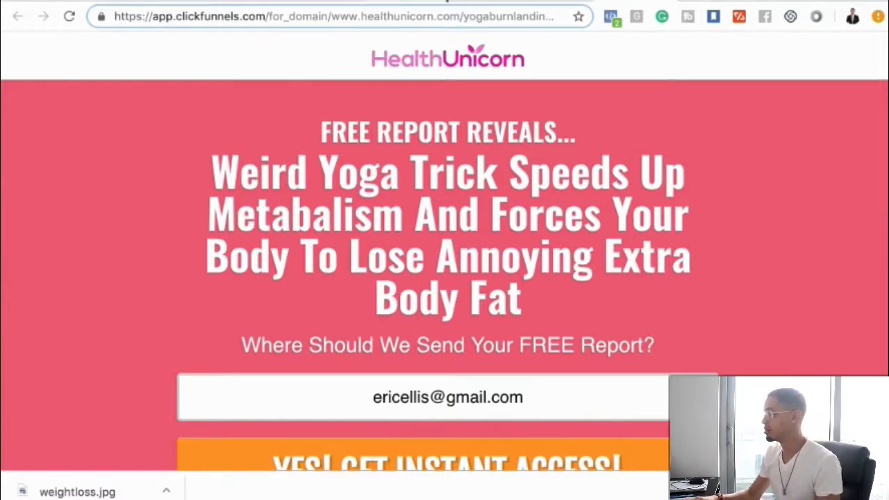
- Switch to Snapchat Ads Manager and name the new Snap Ad "Free Weight Loss Report"
{"action": "left_click", "coordinate": [104, 1]}
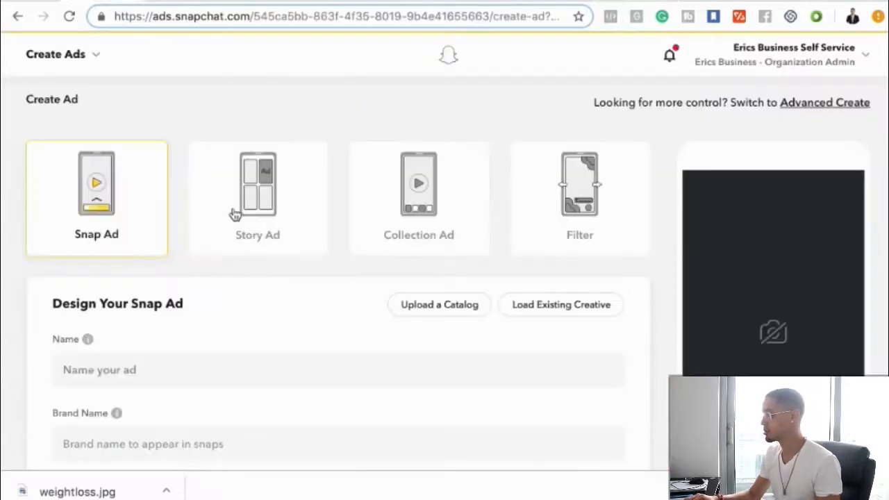
{"action": "scroll", "coordinate": [228, 352], "scroll_direction": "down", "scroll_amount": 1}
{"action": "left_click", "coordinate": [153, 310]}
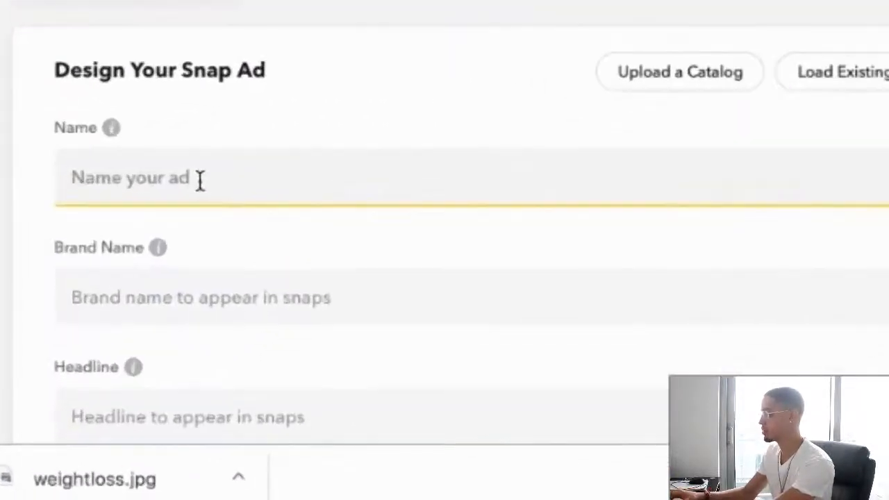
{"action": "type", "text": "Free Report"}
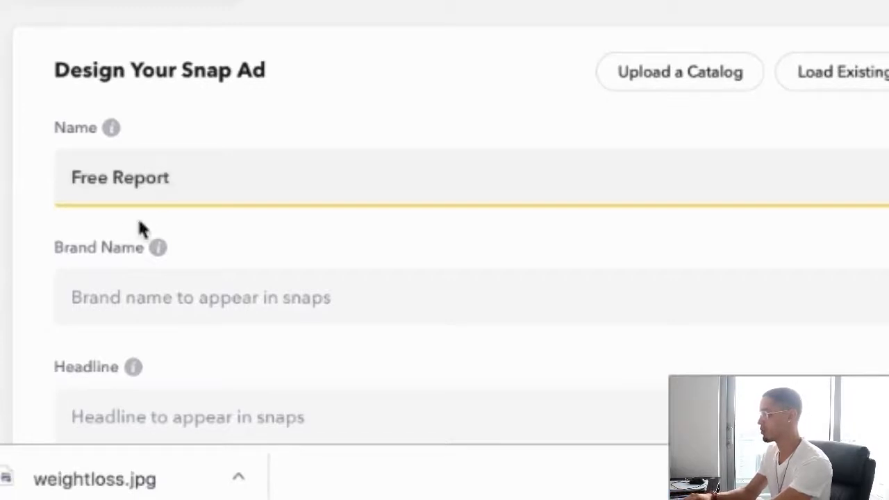
{"action": "left_click", "coordinate": [113, 178]}
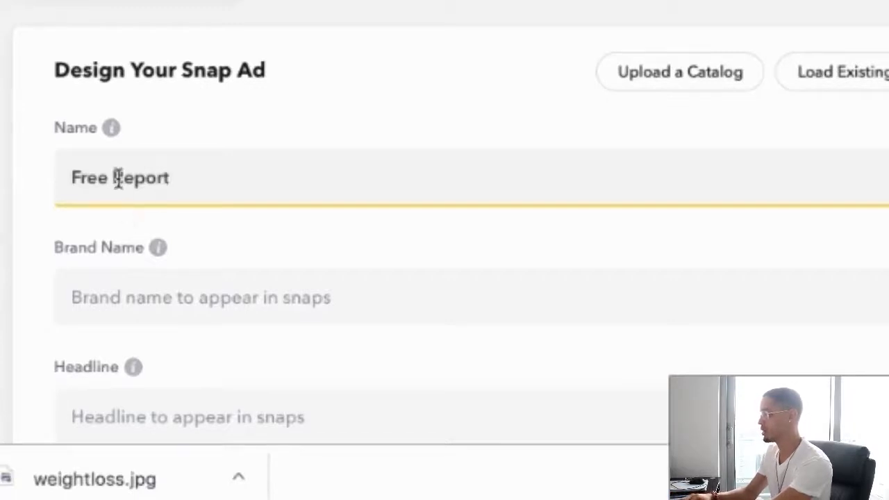
{"action": "type", "text": "Weightloss"}
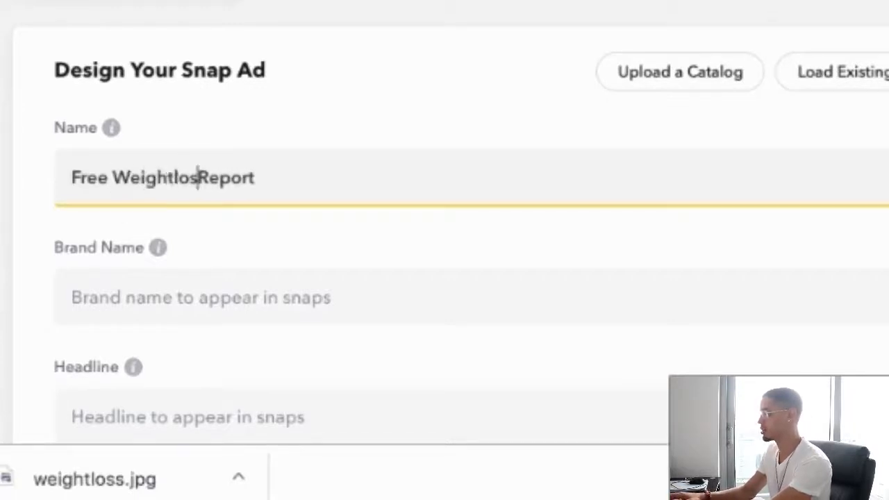
{"action": "left_click", "coordinate": [174, 178]}
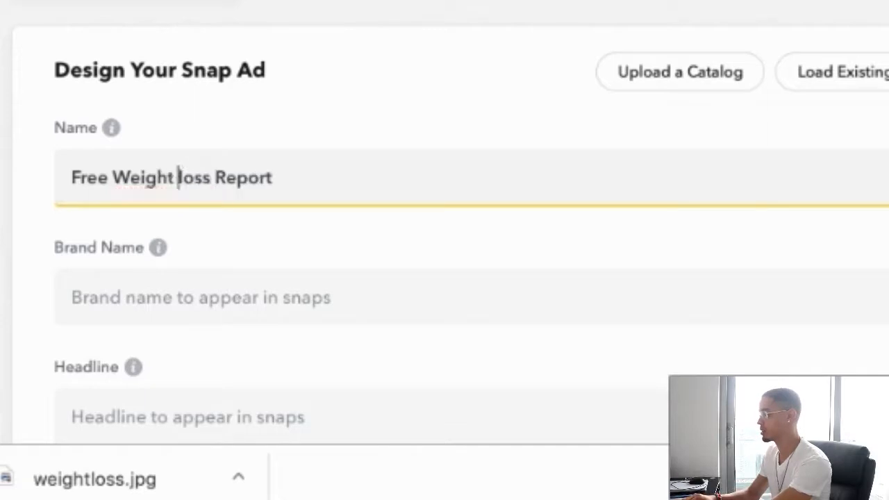
{"action": "left_click", "coordinate": [183, 178]}
{"action": "key", "text": "BackSpace"}
{"action": "type", "text": "L"}
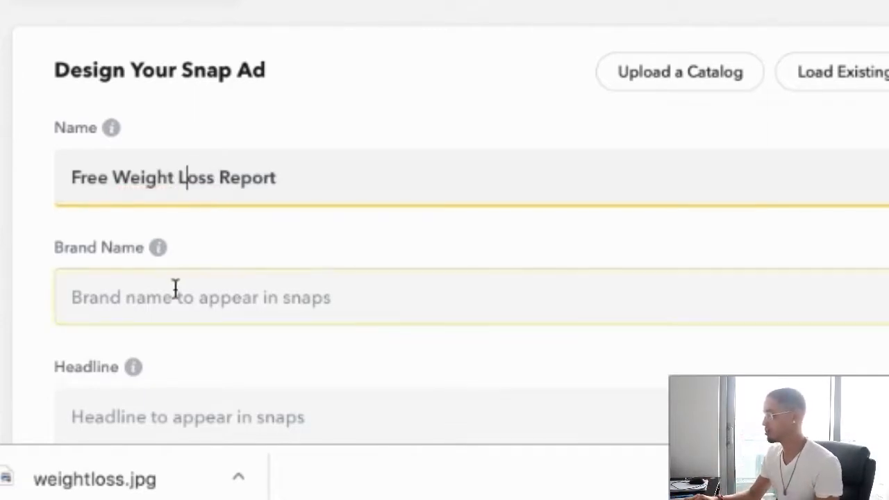
- Set the Snap Ad's brand name to "Healthy Unicorn"
{"action": "scroll", "coordinate": [174, 287], "scroll_direction": "down", "scroll_amount": 3}
{"action": "left_click", "coordinate": [146, 225]}
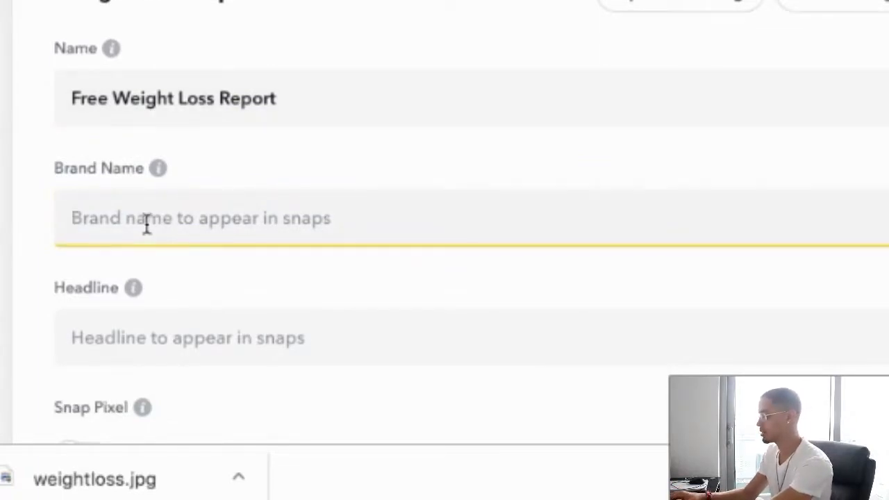
{"action": "type", "text": "Healthy Unicorn"}
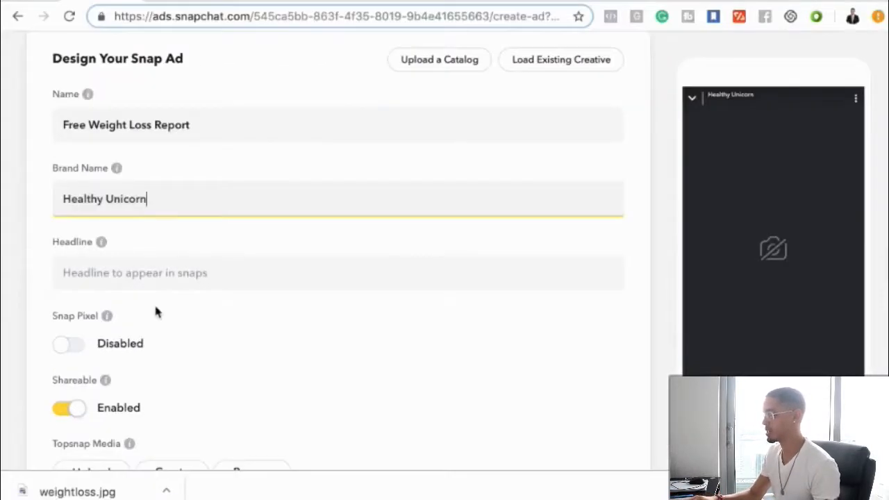
- Copy the "Weird Yoga Trick Speeds Up Metabalism..." title from the landing page preview into the Snap Ad's headline
{"action": "left_click", "coordinate": [130, 272]}
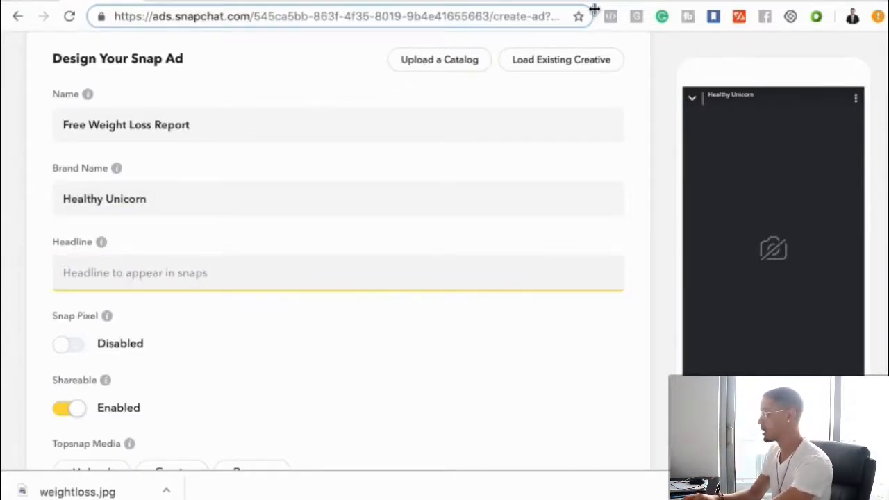
{"action": "left_click", "coordinate": [625, 4]}
{"action": "left_click_drag", "start_coordinate": [208, 167], "coordinate": [538, 314]}
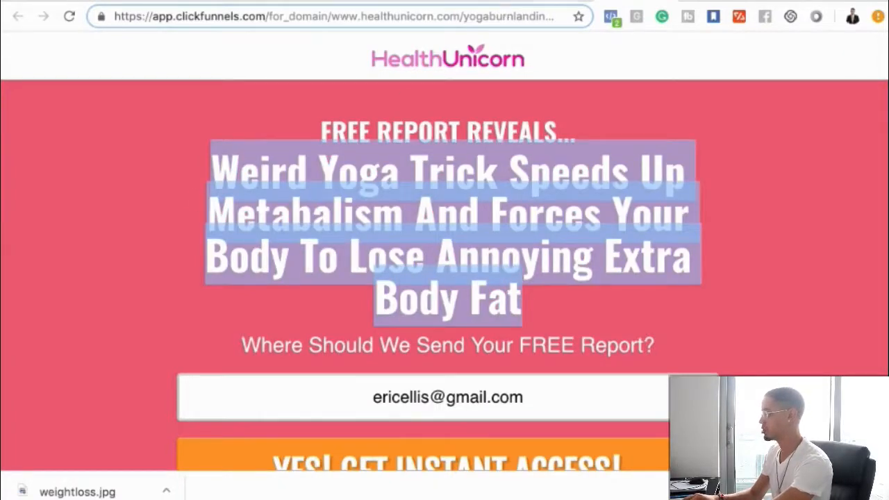
{"action": "left_click", "coordinate": [84, 2]}
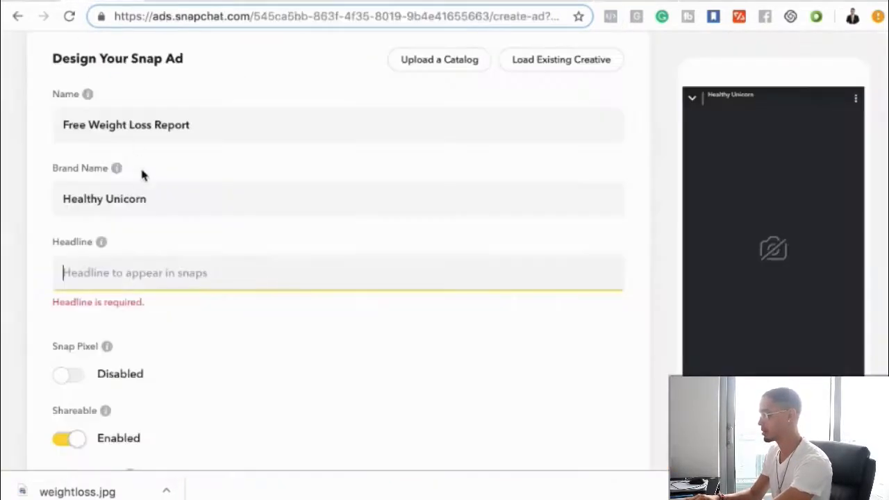
{"action": "type", "text": "Weird Yoga Trick Speeds Up Metabal"}
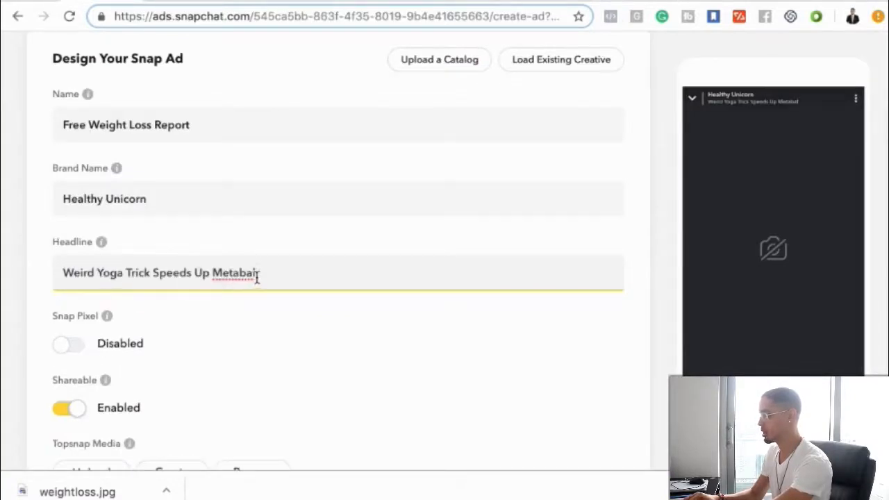
- Replace the headline text after "Weird Yoga Trick" so it reads "Weird Yoga Trick Sheds Extra Fat"
{"action": "left_click_drag", "start_coordinate": [255, 276], "coordinate": [153, 272]}
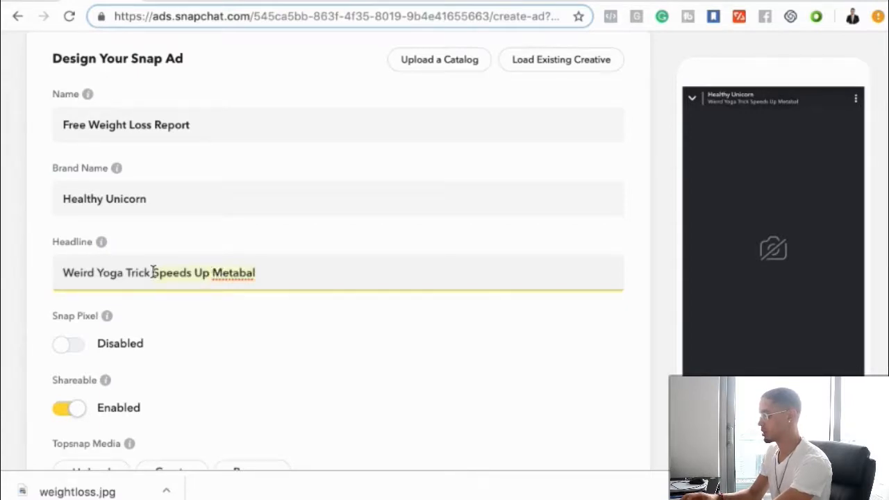
{"action": "type", "text": "Sheds E"}
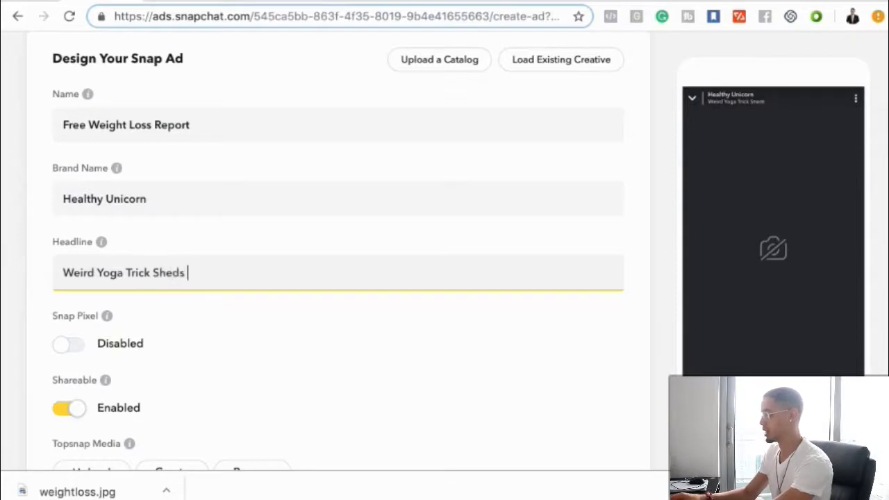
{"action": "type", "text": "xtra Fas"}
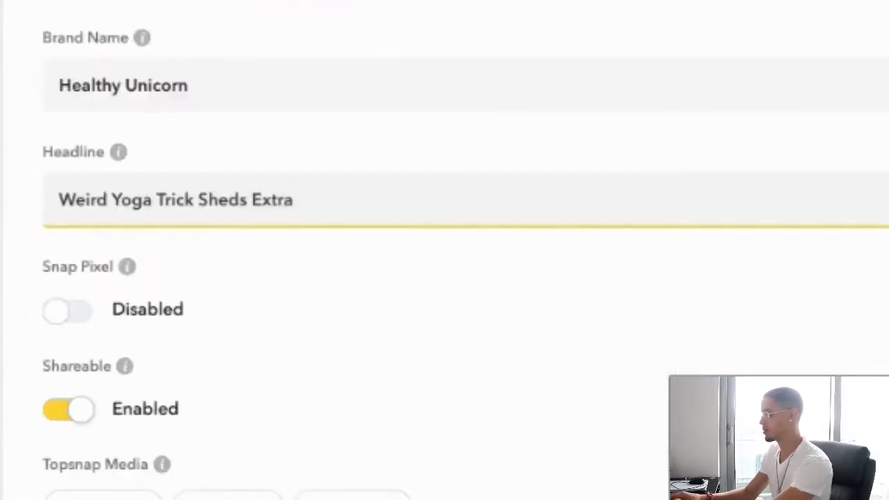
{"action": "type", "text": "=t"}
{"action": "key", "text": "BackSpace"}
{"action": "key", "text": "BackSpace"}
{"action": "key", "text": "BackSpace"}
{"action": "type", "text": "t"}
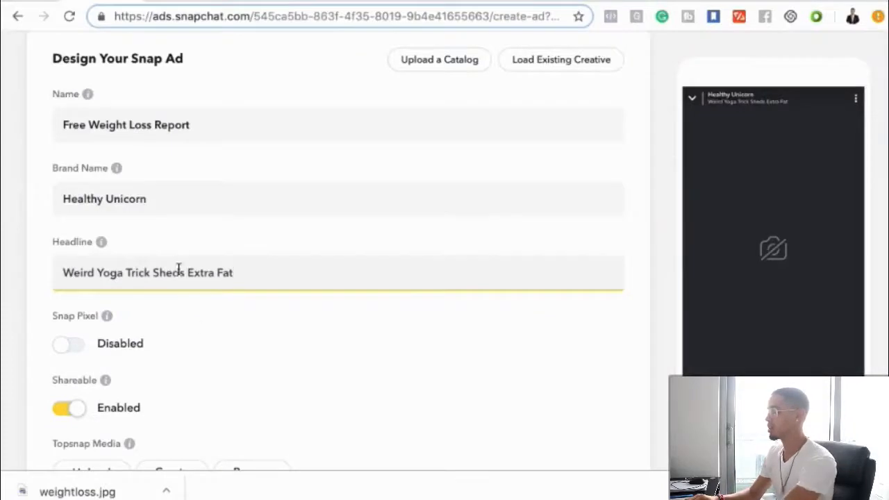
- Examine the ad's pixel, sharing, media and attachment settings, including the design templates for creating Topsnap media
{"action": "scroll", "coordinate": [194, 354], "scroll_direction": "down", "scroll_amount": 5}
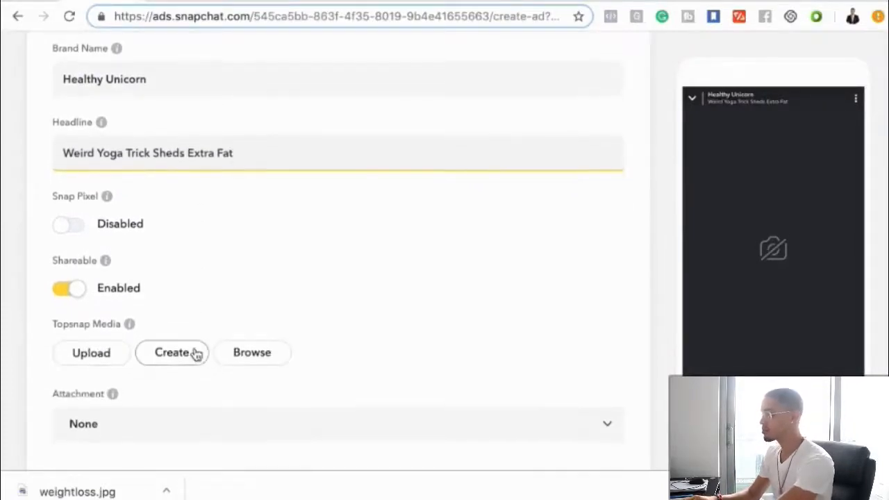
{"action": "scroll", "coordinate": [194, 354], "scroll_direction": "down", "scroll_amount": 1}
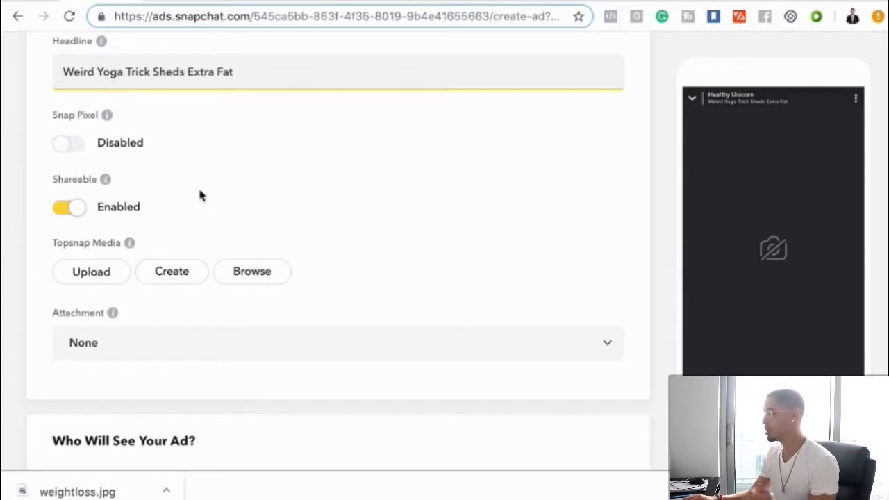
{"action": "scroll", "coordinate": [199, 196], "scroll_direction": "down", "scroll_amount": 1}
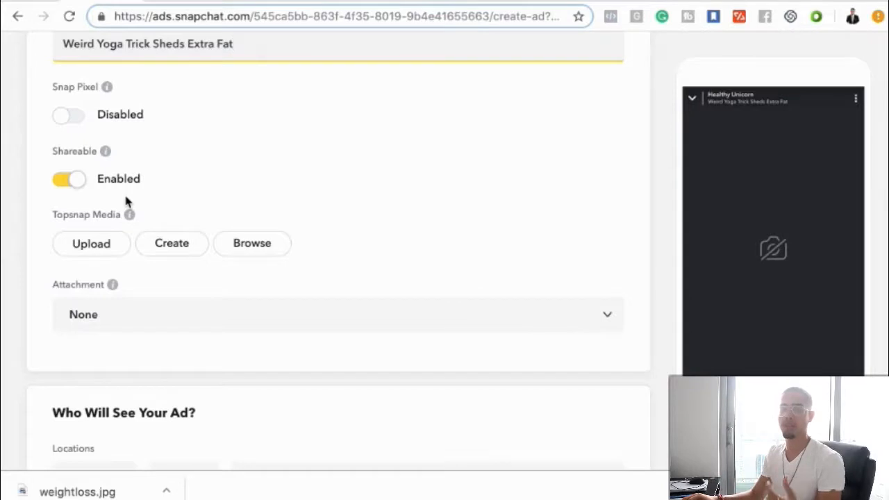
{"action": "scroll", "coordinate": [123, 263], "scroll_direction": "down", "scroll_amount": 1}
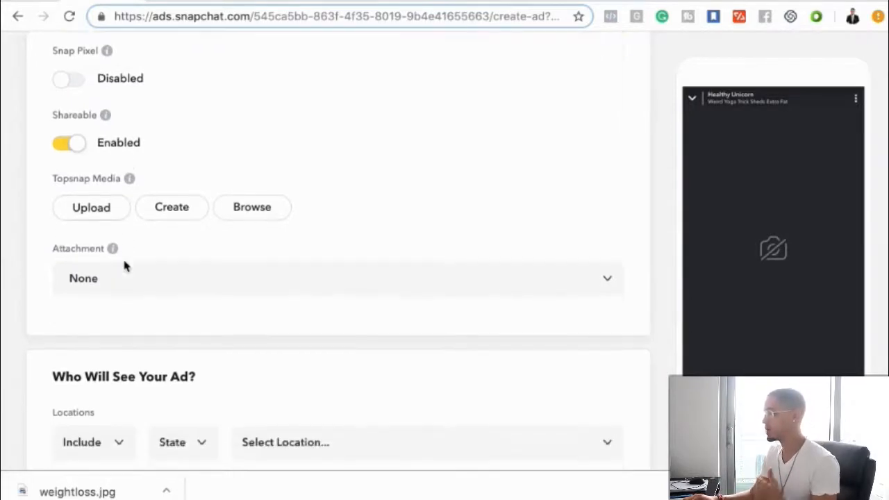
{"action": "scroll", "coordinate": [191, 305], "scroll_direction": "down", "scroll_amount": 2}
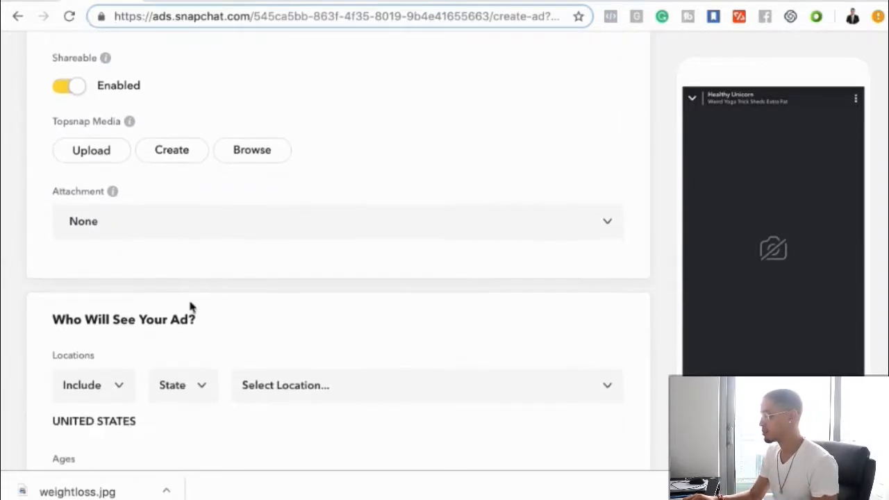
{"action": "scroll", "coordinate": [167, 299], "scroll_direction": "up", "scroll_amount": 2}
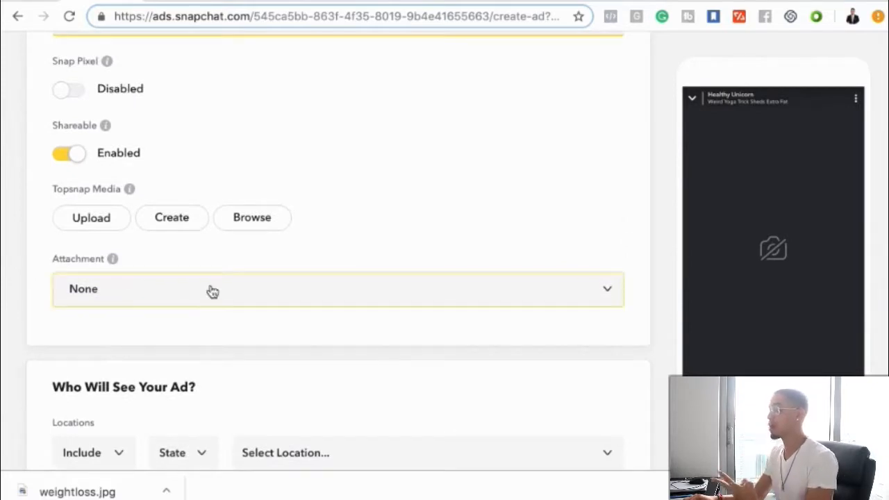
{"action": "left_click", "coordinate": [173, 221]}
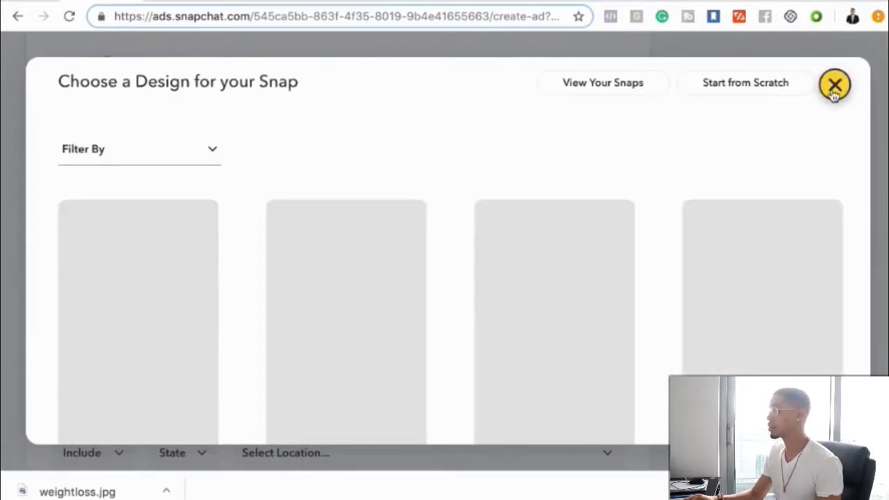
{"action": "scroll", "coordinate": [760, 220], "scroll_direction": "down", "scroll_amount": 3}
{"action": "scroll", "coordinate": [759, 220], "scroll_direction": "up", "scroll_amount": 3}
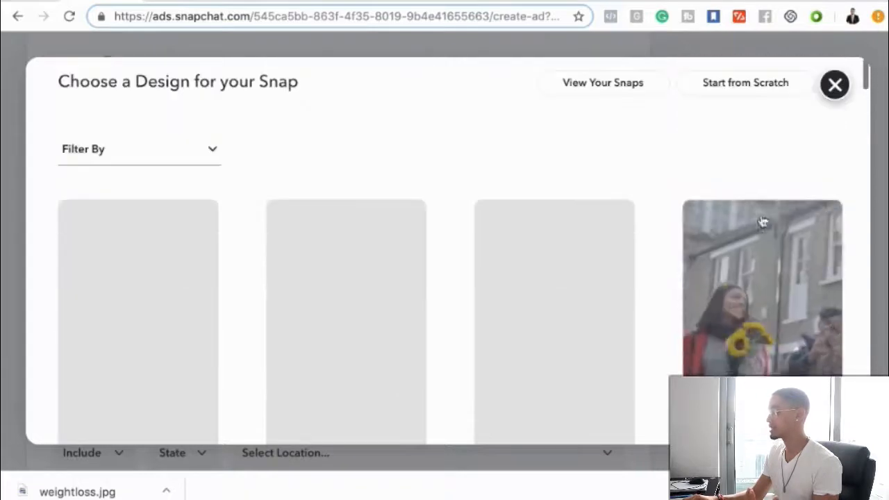
{"action": "left_click", "coordinate": [836, 96]}
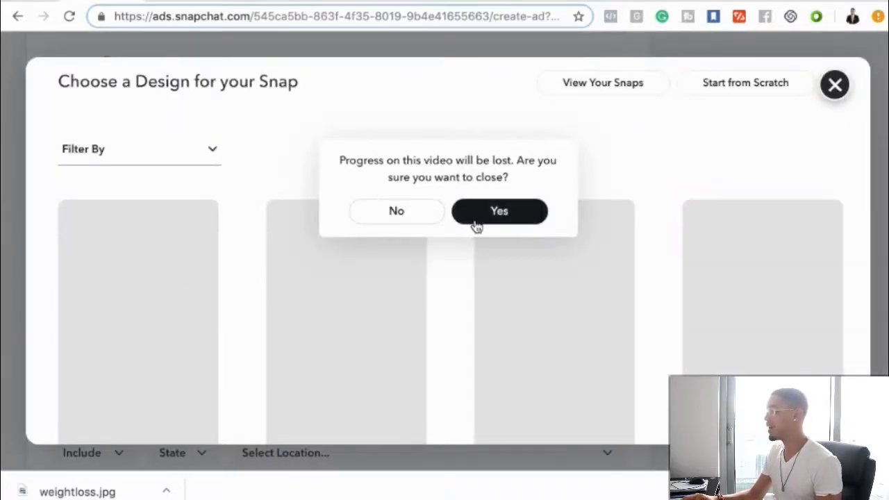
{"action": "left_click", "coordinate": [498, 212]}
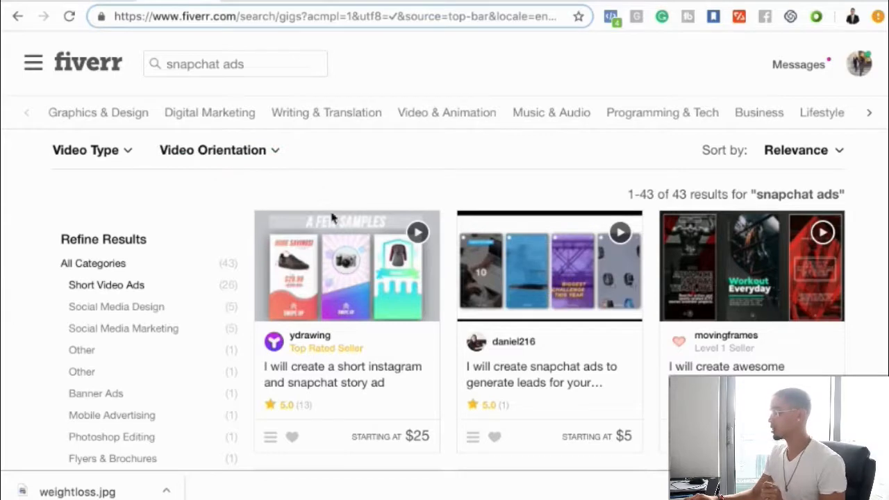
- Look through the Fiverr gigs for "snapchat ads", comparing sample designs and starting prices
{"action": "scroll", "coordinate": [308, 244], "scroll_direction": "down", "scroll_amount": 1}
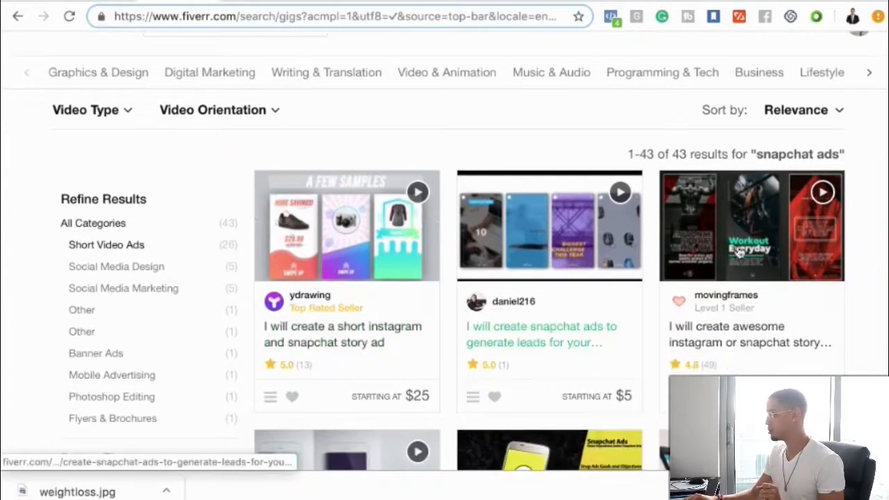
{"action": "scroll", "coordinate": [511, 333], "scroll_direction": "down", "scroll_amount": 4}
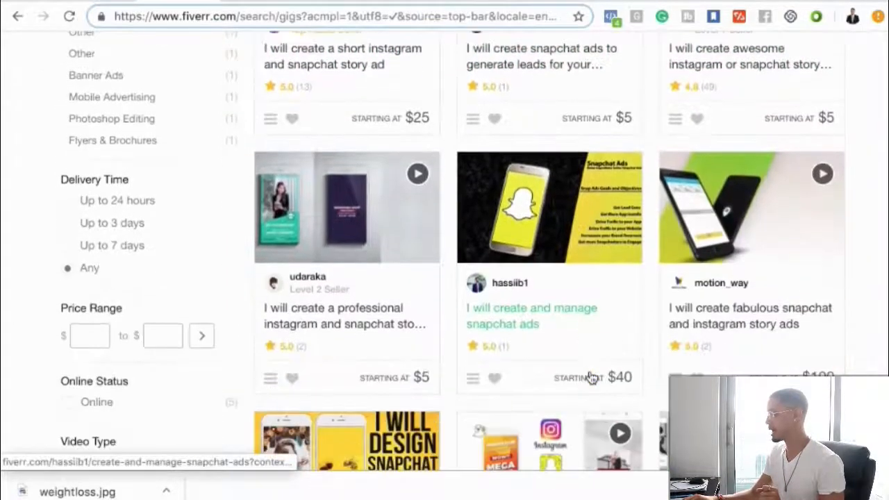
{"action": "scroll", "coordinate": [638, 299], "scroll_direction": "up", "scroll_amount": 4}
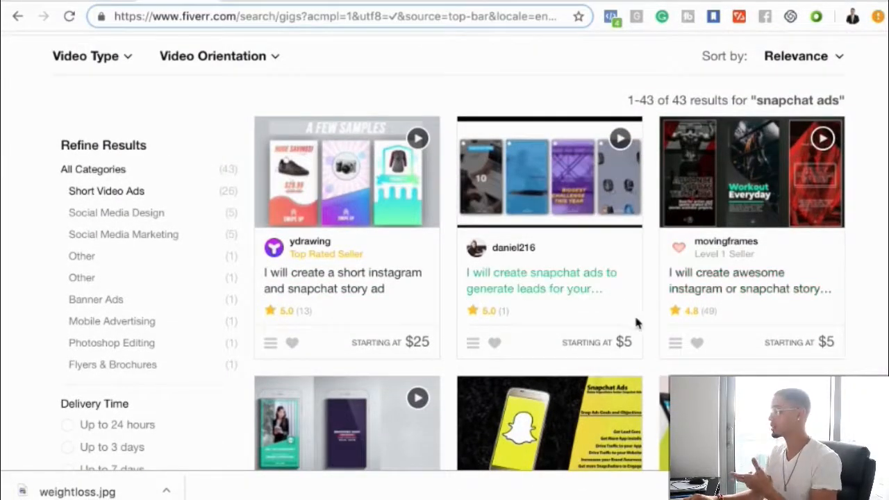
- Switch to Canva, open the page for creating a design, and check the Snapchat ad dimensions in the Google results
{"action": "scroll", "coordinate": [618, 295], "scroll_direction": "up", "scroll_amount": 2}
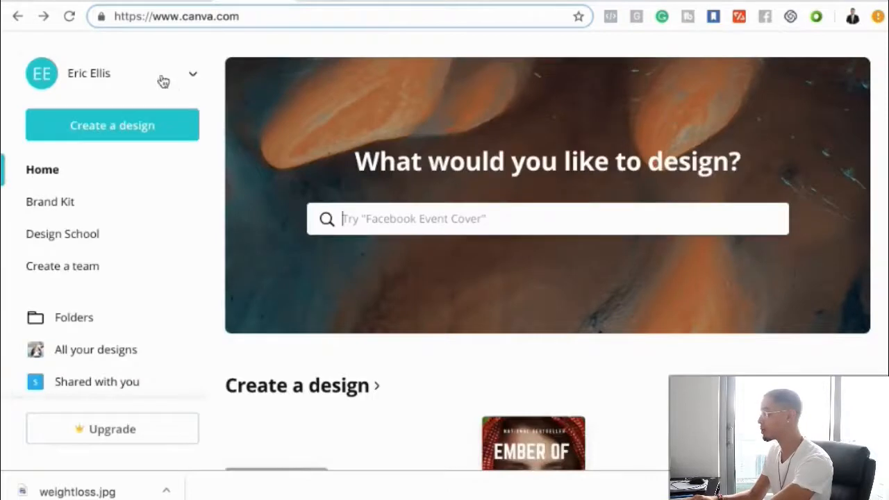
{"action": "left_click", "coordinate": [112, 137]}
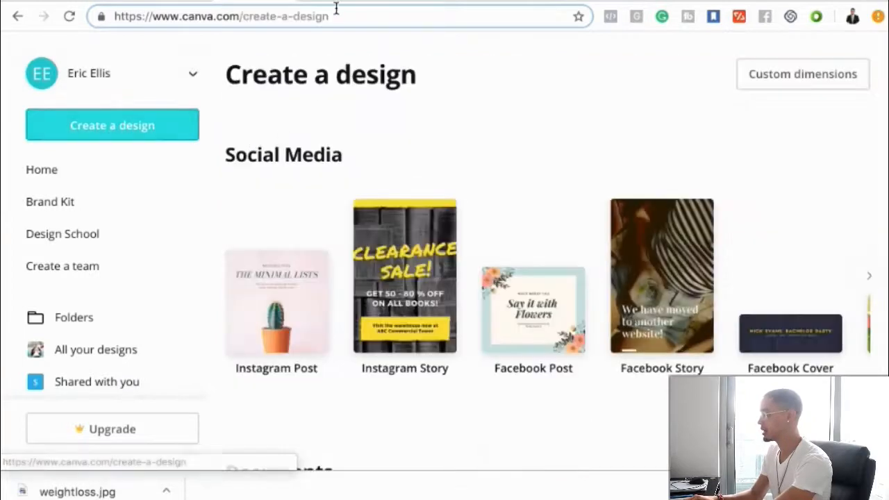
{"action": "left_click", "coordinate": [337, 3]}
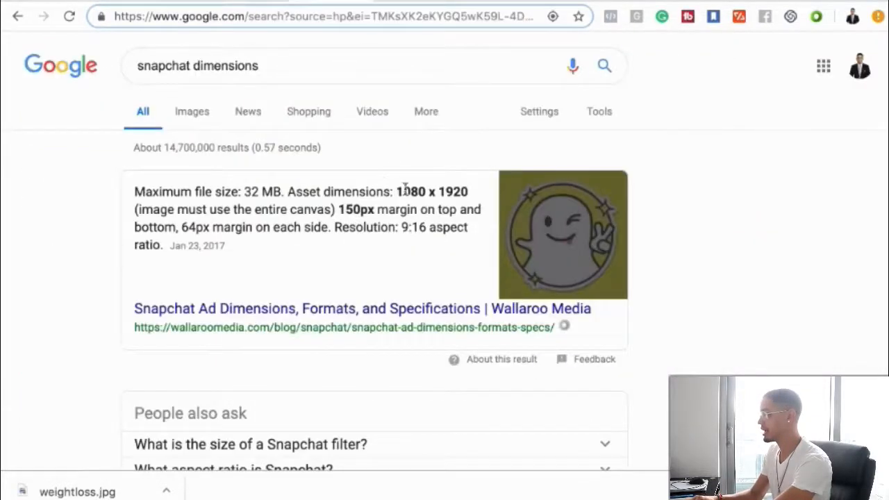
{"action": "left_click", "coordinate": [239, 2]}
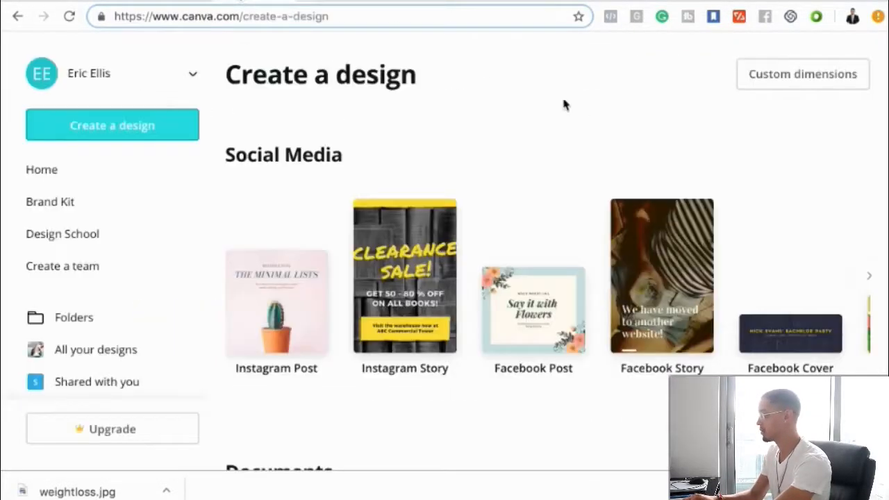
- Create a new design with custom dimensions of 1080 x 1920 px
{"action": "left_click", "coordinate": [768, 78]}
{"action": "type", "text": "10"}
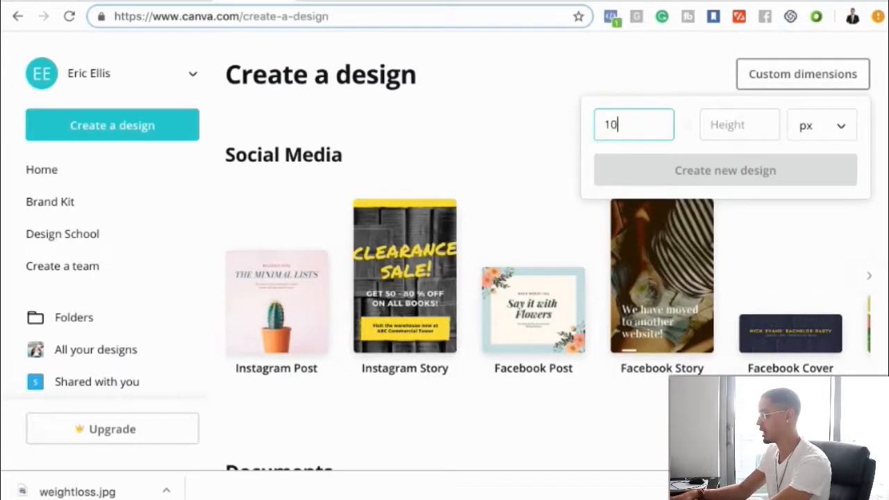
{"action": "type", "text": "80"}
{"action": "left_click", "coordinate": [746, 120]}
{"action": "type", "text": "1920"}
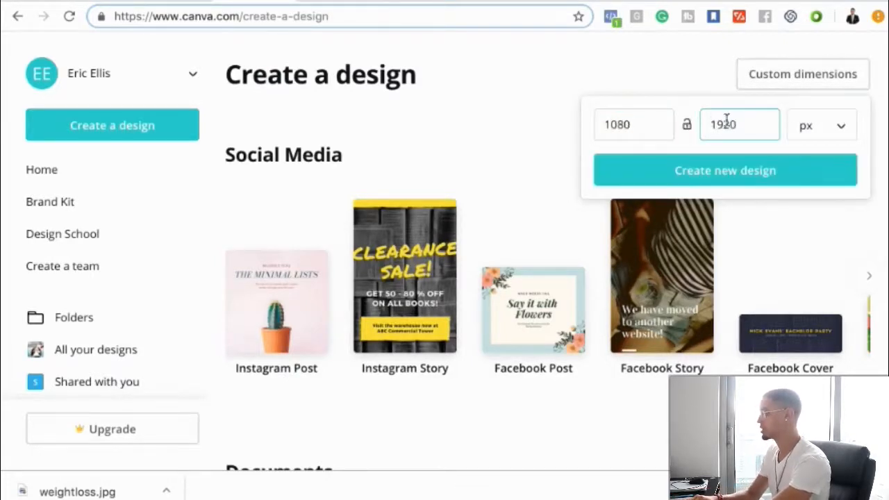
{"action": "left_click", "coordinate": [734, 171]}
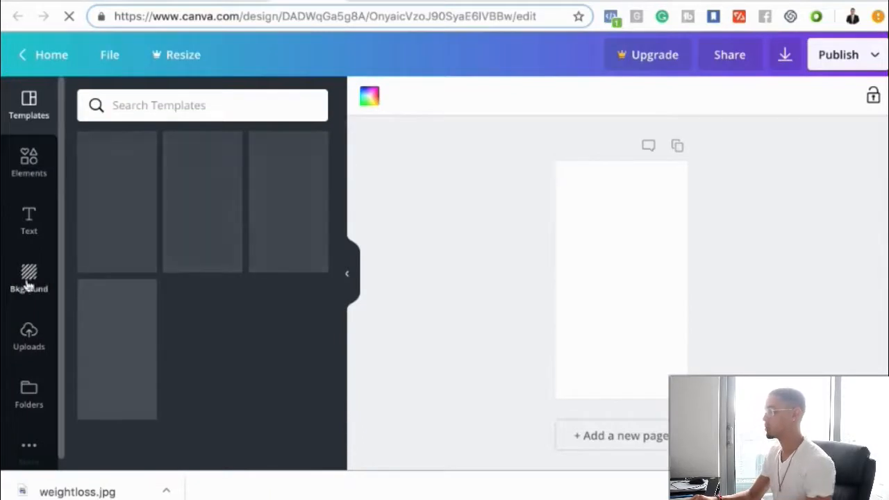
- Upload weightlossTransparent.png from the Desktop and add it to the middle of the blank page
{"action": "left_click", "coordinate": [27, 449]}
{"action": "scroll", "coordinate": [26, 349], "scroll_direction": "down", "scroll_amount": 1}
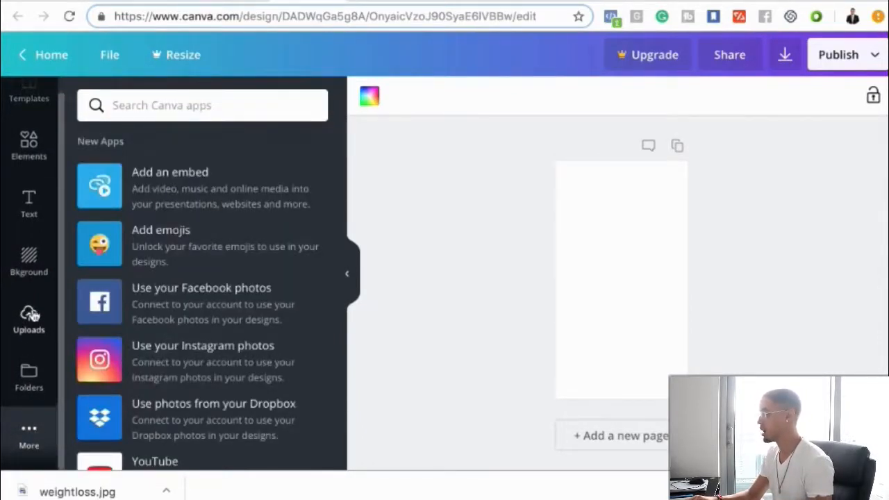
{"action": "left_click", "coordinate": [31, 315]}
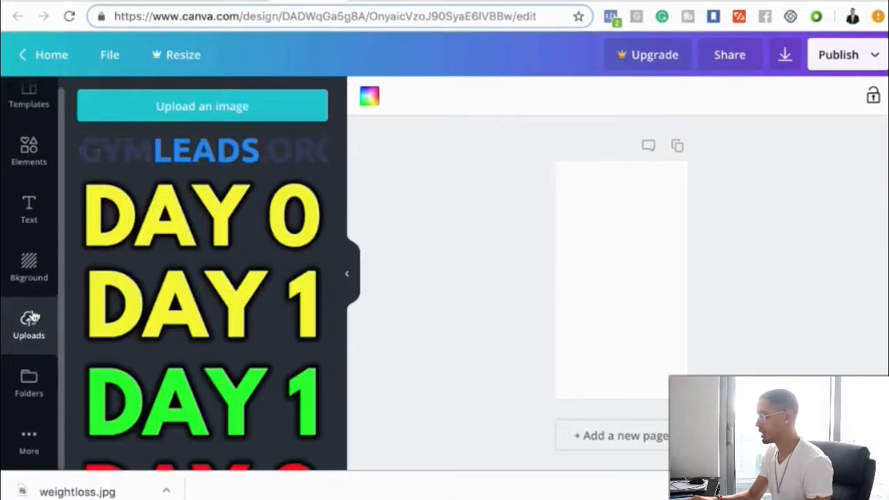
{"action": "left_click", "coordinate": [194, 111]}
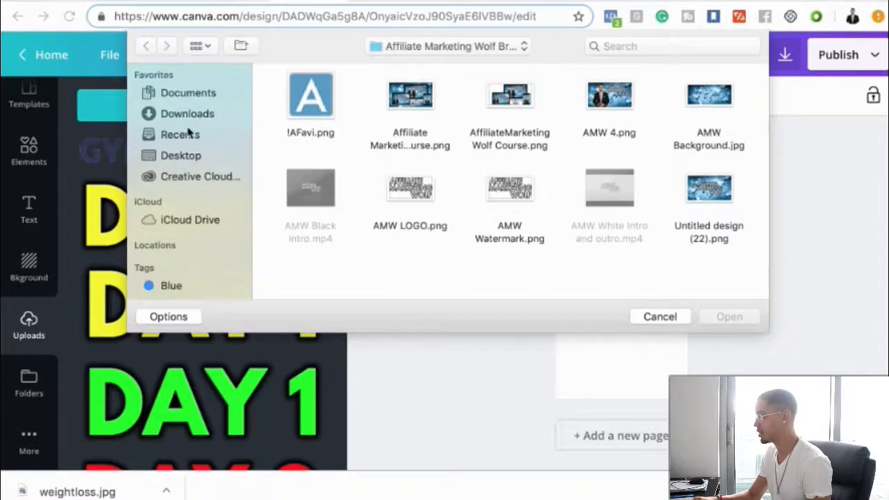
{"action": "left_click", "coordinate": [175, 158]}
{"action": "scroll", "coordinate": [576, 221], "scroll_direction": "down", "scroll_amount": 5}
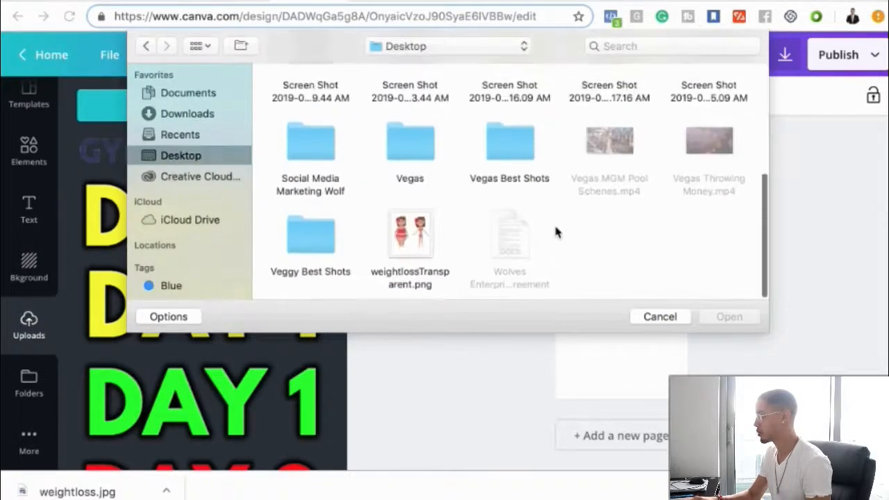
{"action": "left_click", "coordinate": [414, 251]}
{"action": "left_click", "coordinate": [750, 317]}
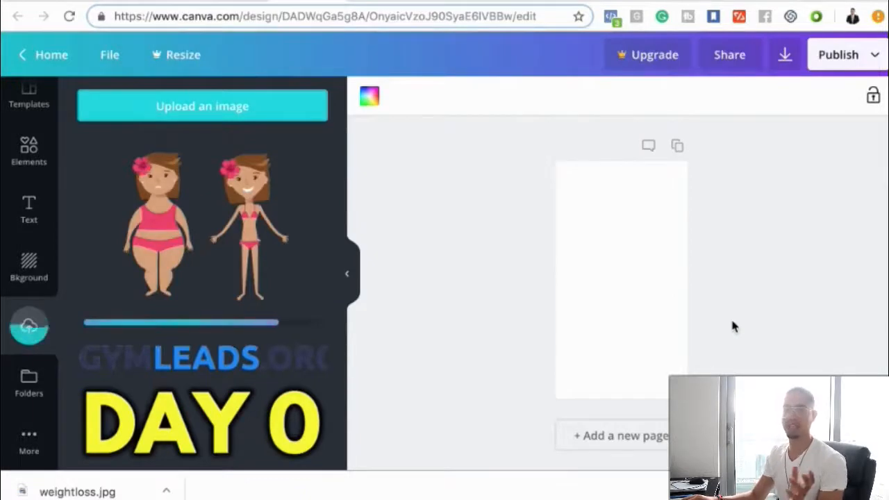
{"action": "left_click", "coordinate": [201, 248]}
{"action": "left_click", "coordinate": [629, 199]}
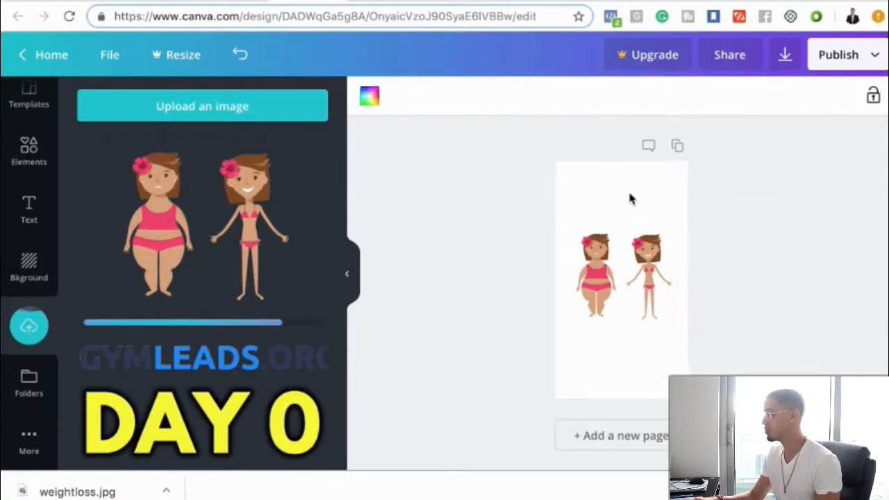
- Apply the free yellow-to-orange gradient as the page background behind the before-and-after figures
{"action": "left_click", "coordinate": [30, 257]}
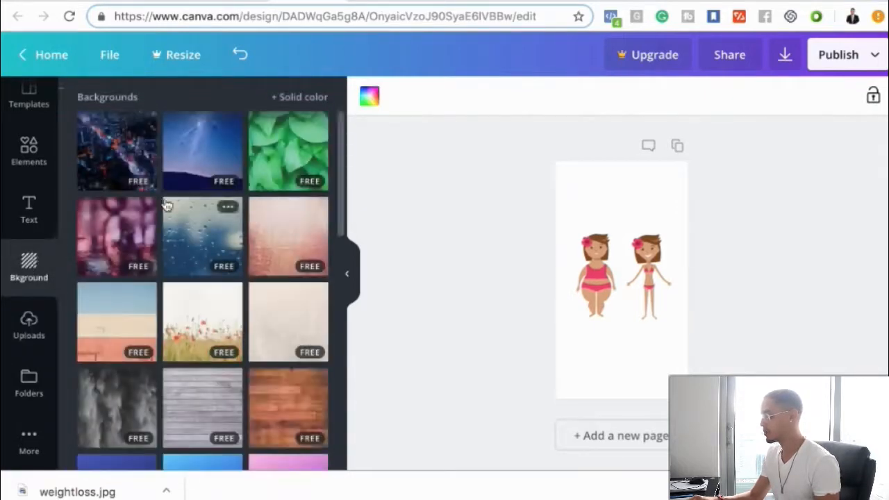
{"action": "mouse_move", "coordinate": [141, 299]}
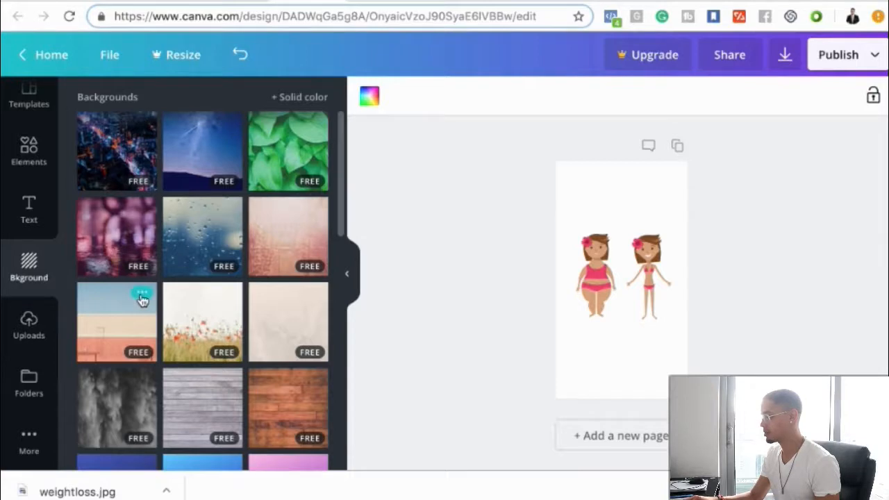
{"action": "scroll", "coordinate": [142, 299], "scroll_direction": "down", "scroll_amount": 5}
{"action": "left_click", "coordinate": [129, 238]}
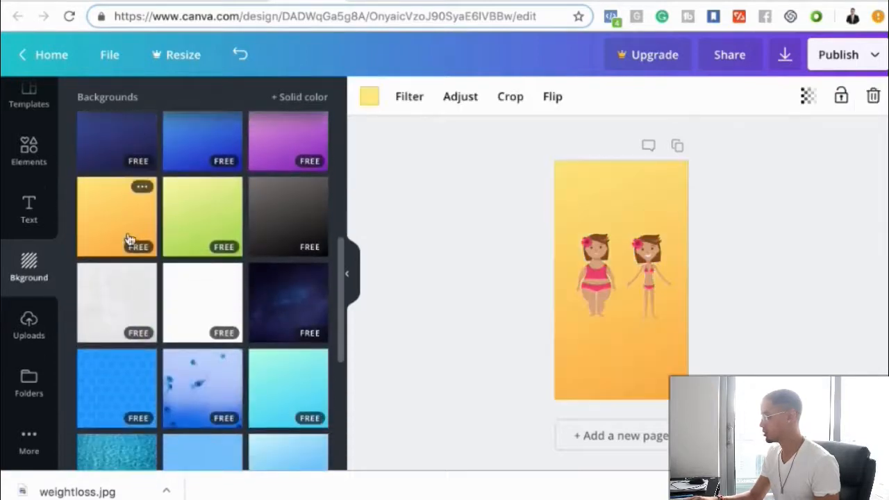
{"action": "left_click", "coordinate": [495, 200]}
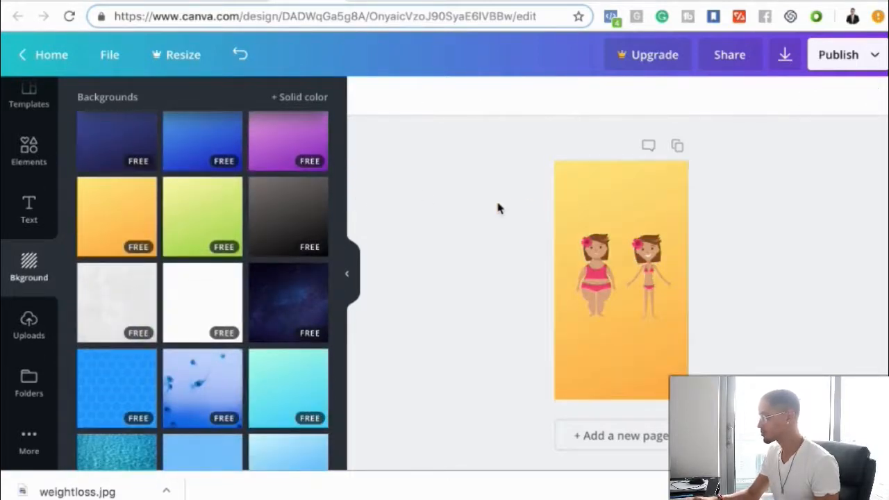
- Add a heading reading "Weird Yoga Trick Speeds Up Metabalism And Forces Your Body To Lose Annoying Extra Body Fat" and widen its text box
{"action": "left_click", "coordinate": [25, 224]}
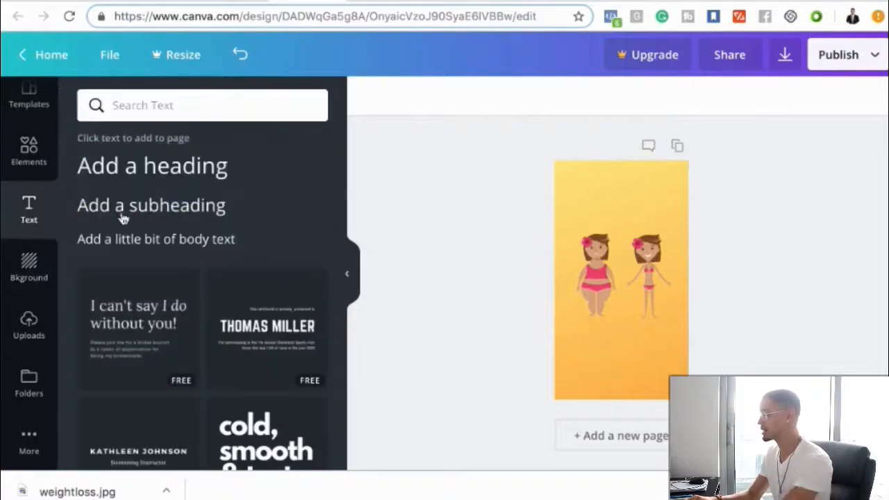
{"action": "left_click", "coordinate": [195, 177]}
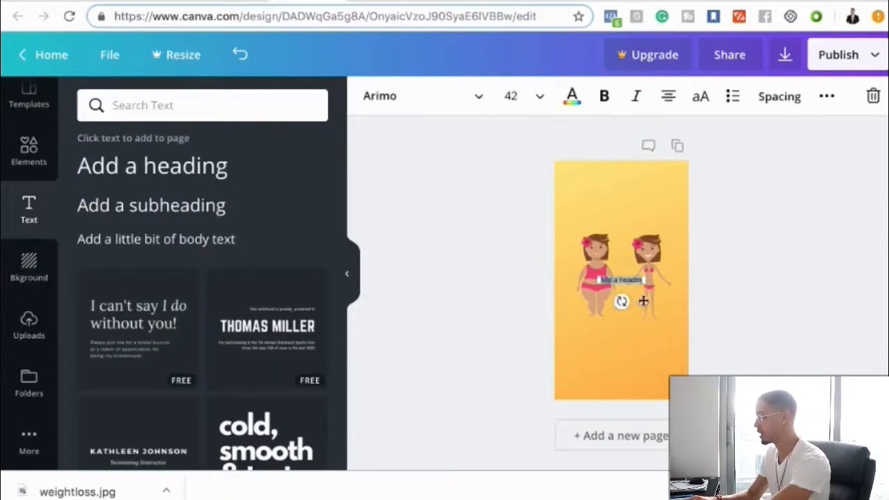
{"action": "type", "text": "Weird Yoga Trick Speeds Up Metabolism And Forces Your Body To Lose Annoying Extra Body Fat"}
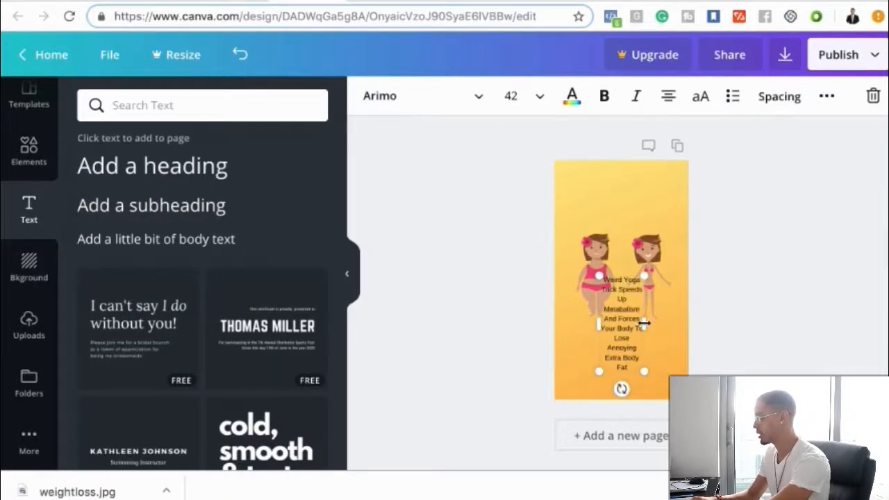
{"action": "left_click_drag", "start_coordinate": [644, 323], "coordinate": [692, 324]}
{"action": "mouse_move", "coordinate": [596, 297]}
{"action": "left_mouse_down"}
{"action": "mouse_move", "coordinate": [576, 296]}
{"action": "mouse_move", "coordinate": [585, 296]}
{"action": "left_mouse_up"}
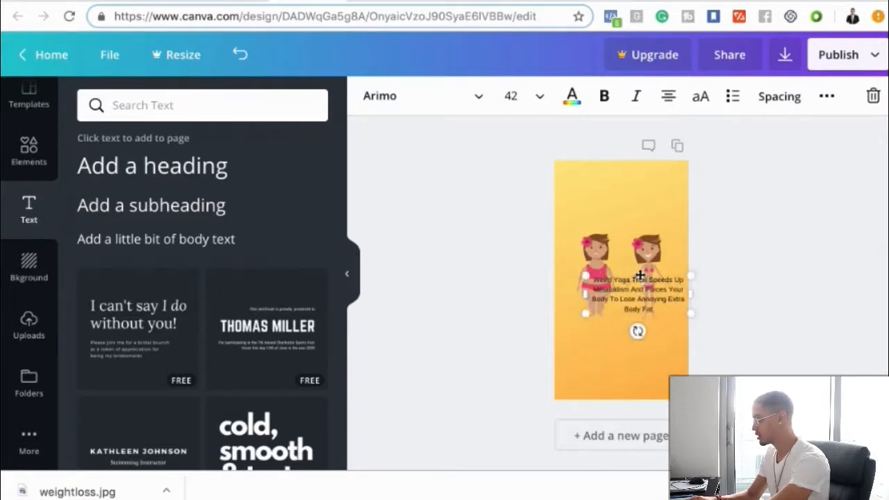
- Format the whole heading text in bold Aileron Heavy at font size 72
{"action": "left_click_drag", "start_coordinate": [638, 273], "coordinate": [637, 298]}
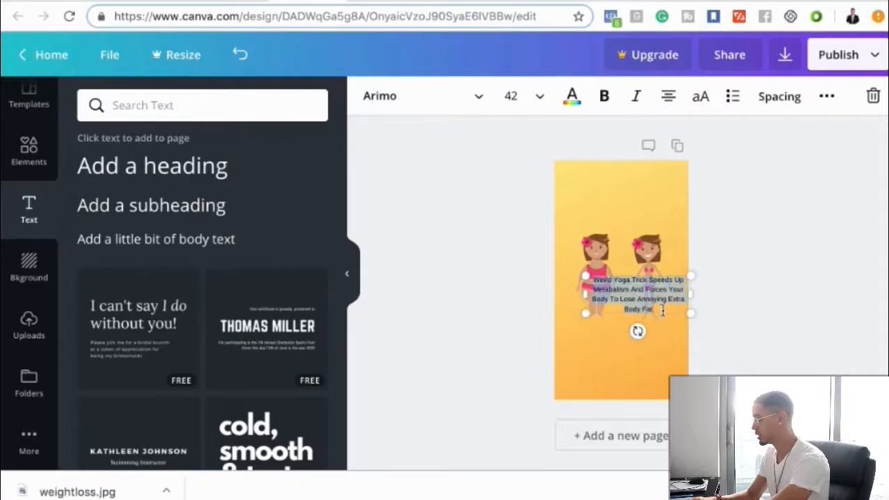
{"action": "left_click", "coordinate": [414, 97]}
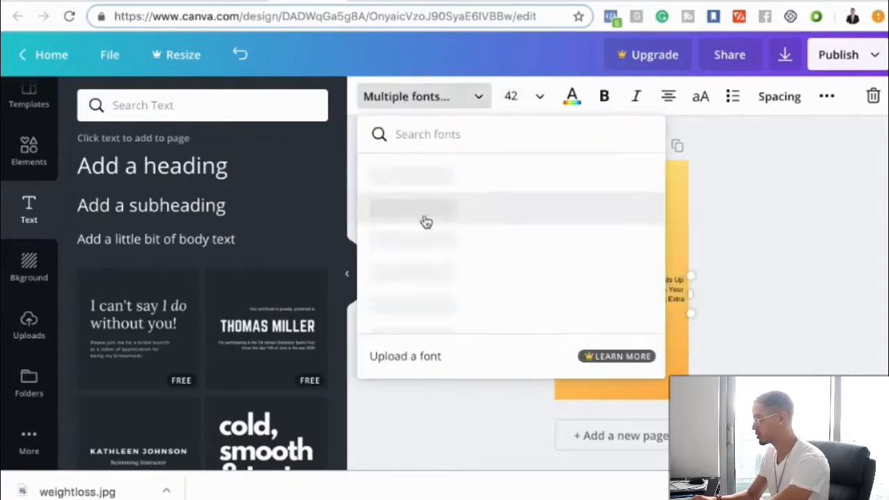
{"action": "scroll", "coordinate": [465, 248], "scroll_direction": "down", "scroll_amount": 5}
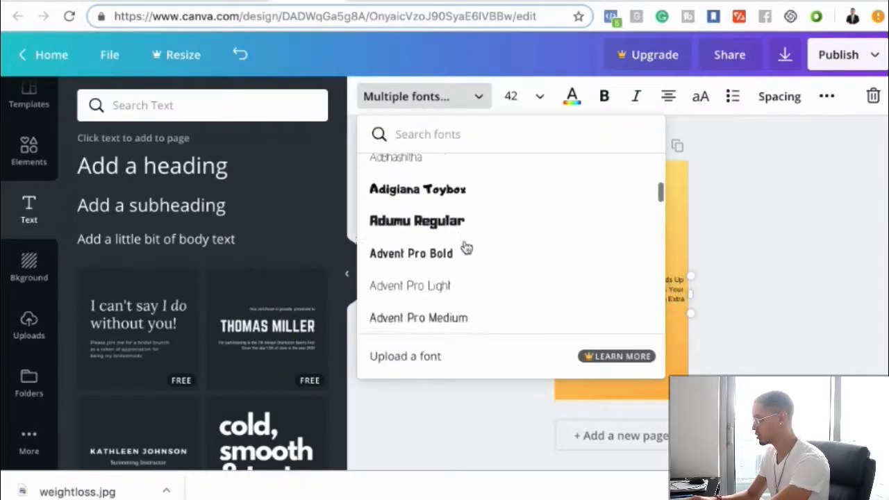
{"action": "scroll", "coordinate": [461, 247], "scroll_direction": "down", "scroll_amount": 1}
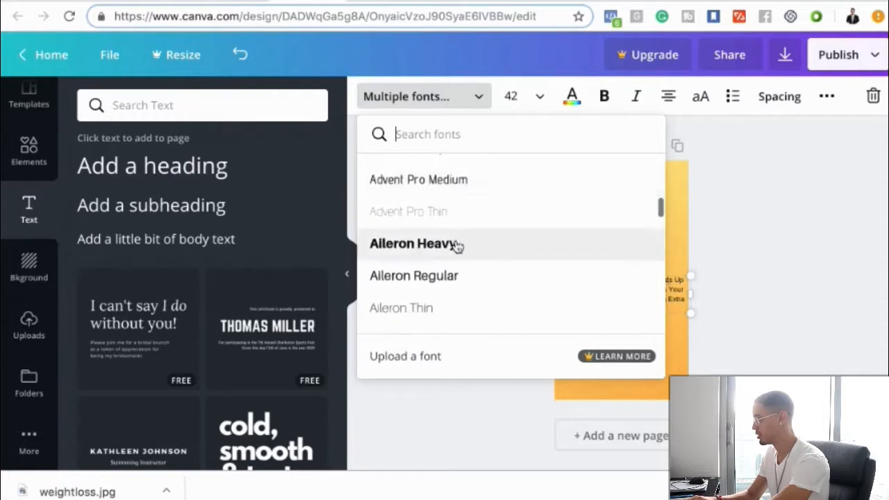
{"action": "left_click", "coordinate": [457, 244]}
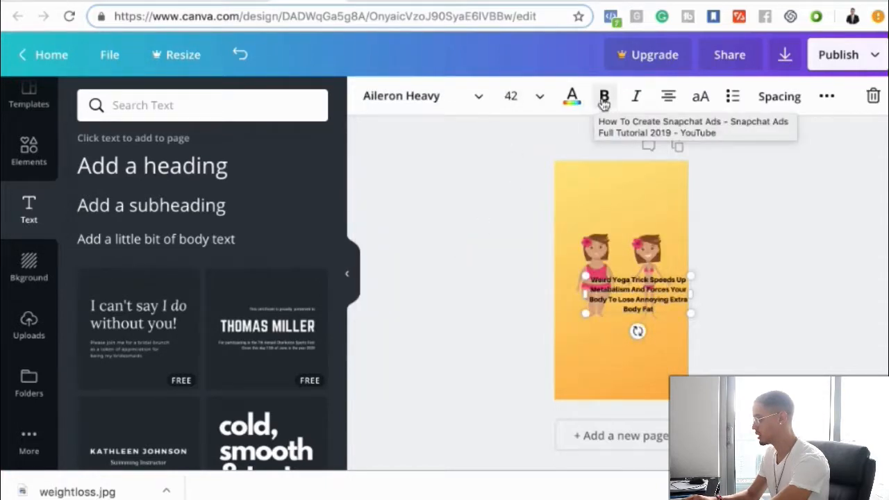
{"action": "left_click", "coordinate": [536, 97]}
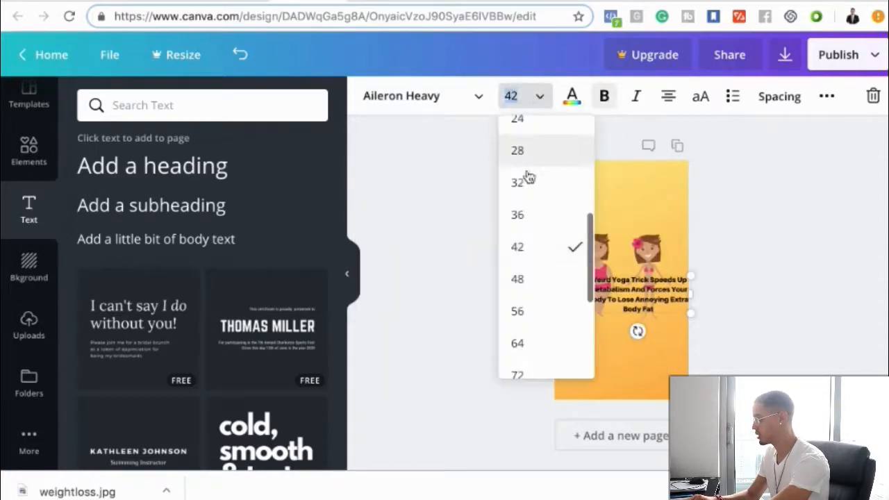
{"action": "left_click", "coordinate": [520, 371]}
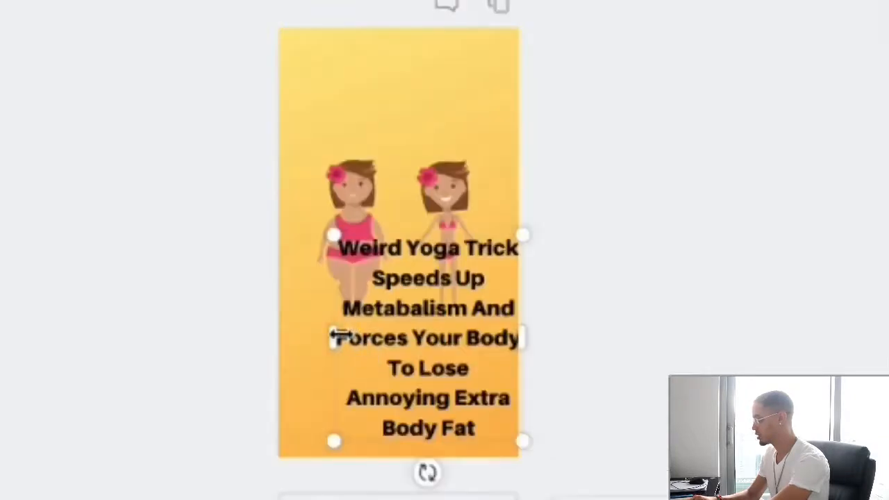
- Widen the heading's text box to the full page width and delete the word "Annoying" from its text
{"action": "left_click_drag", "start_coordinate": [331, 338], "coordinate": [271, 333]}
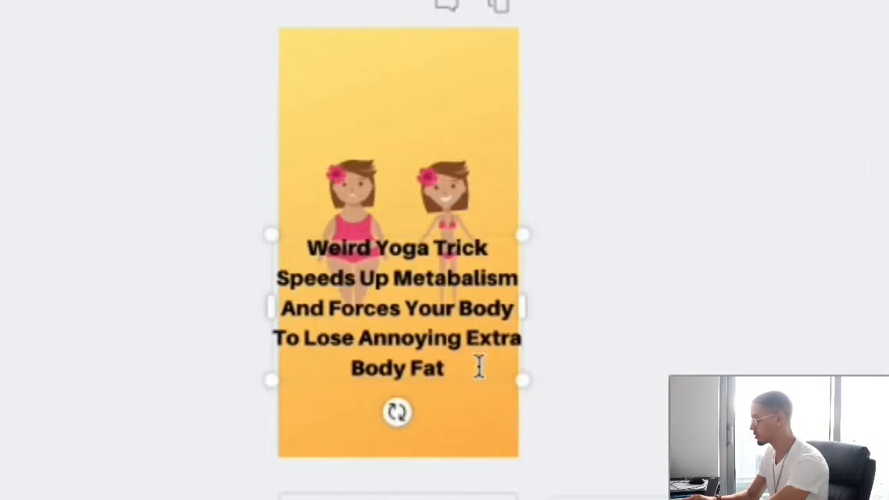
{"action": "left_click_drag", "start_coordinate": [479, 368], "coordinate": [288, 341]}
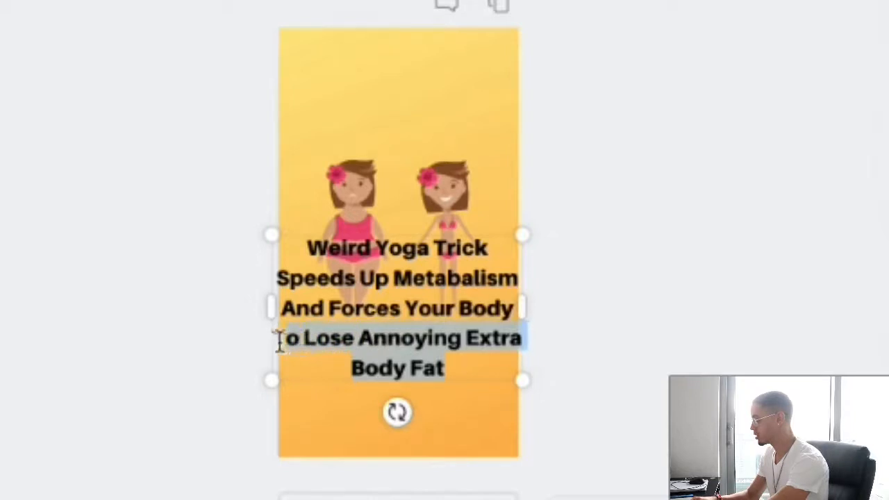
{"action": "left_click_drag", "start_coordinate": [277, 340], "coordinate": [463, 340]}
{"action": "key", "text": "BackSpace"}
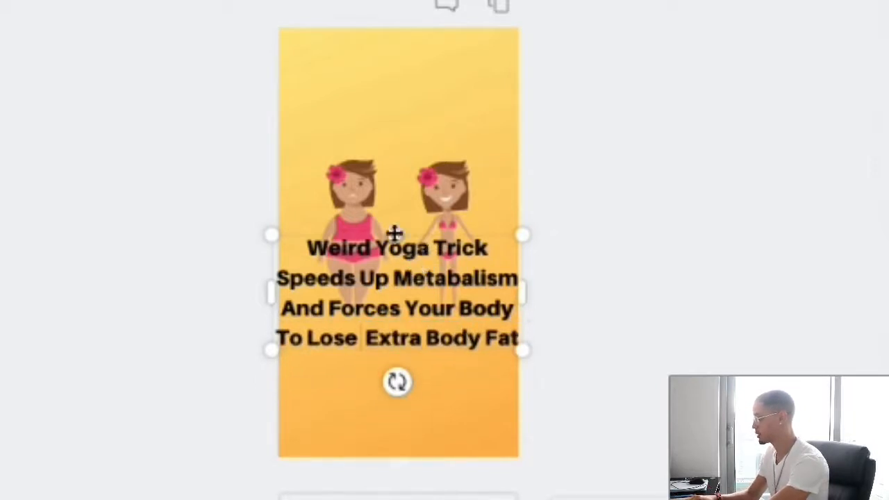
- Move the heading above the two figures near the page's upper edge and reduce its font size to 64
{"action": "left_click_drag", "start_coordinate": [393, 242], "coordinate": [397, 61]}
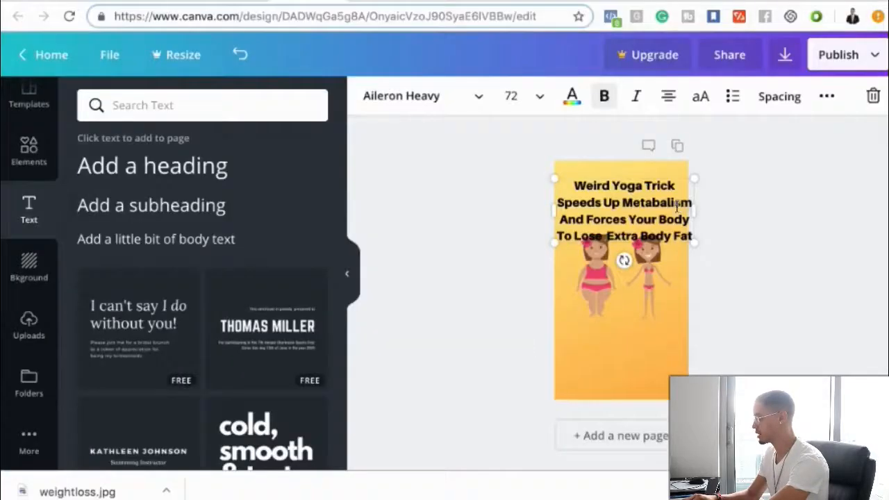
{"action": "left_click_drag", "start_coordinate": [576, 186], "coordinate": [691, 236]}
{"action": "key", "text": "ctrl+a"}
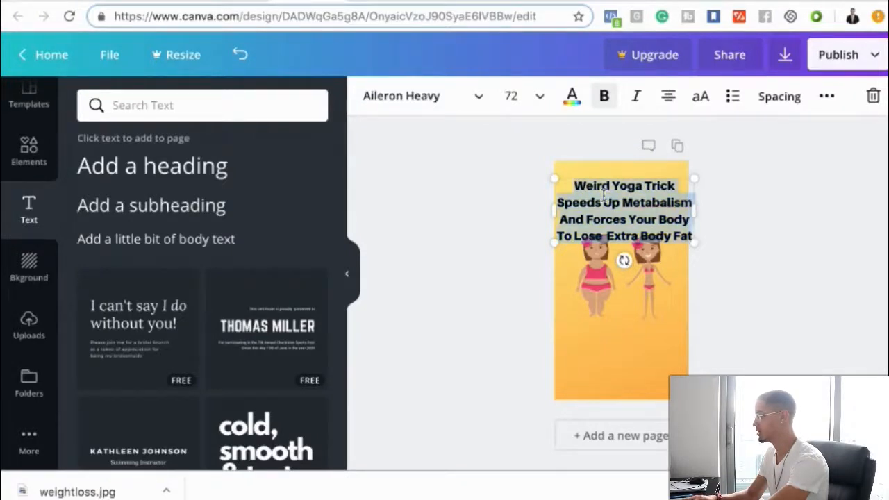
{"action": "left_click", "coordinate": [525, 96]}
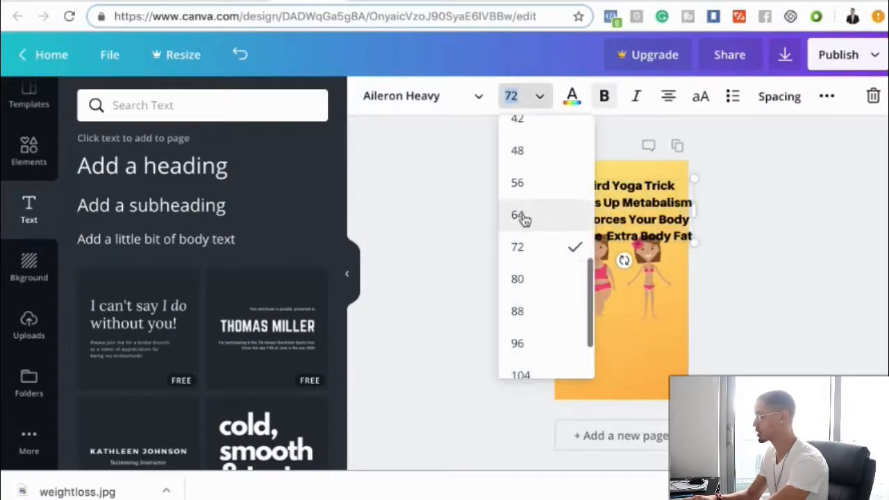
{"action": "left_click", "coordinate": [525, 216]}
{"action": "left_click", "coordinate": [490, 225]}
{"action": "left_click_drag", "start_coordinate": [612, 195], "coordinate": [611, 188]}
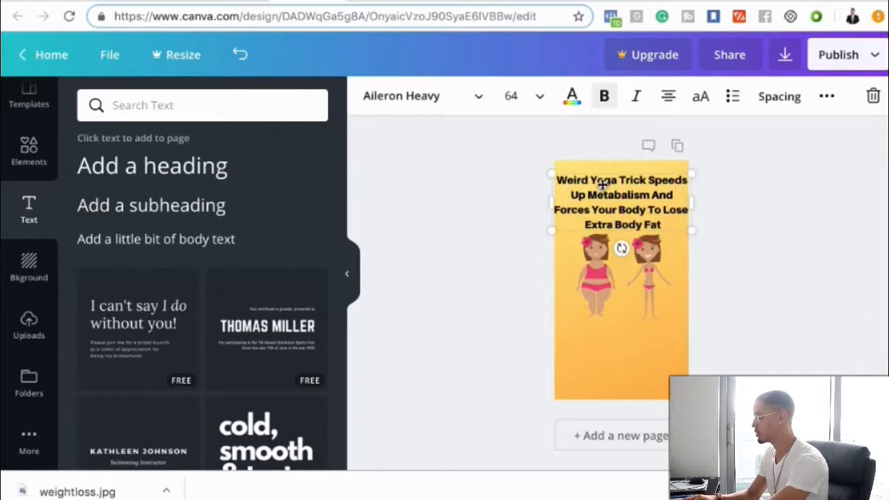
{"action": "left_click", "coordinate": [601, 182]}
{"action": "type", "text": "Weird Yoga Trick Speeds Up Metabalism And Forces Your Body To Lose Annoying Extra Body Fat"}
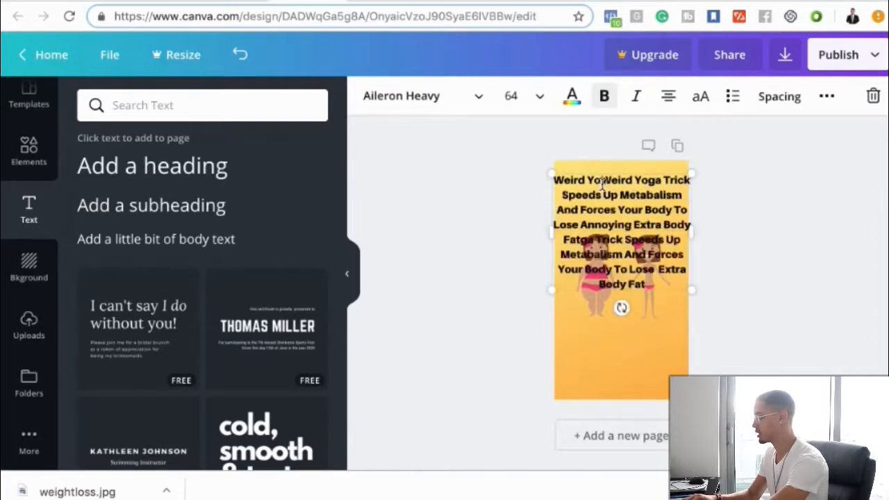
{"action": "key", "text": "ctrl+z"}
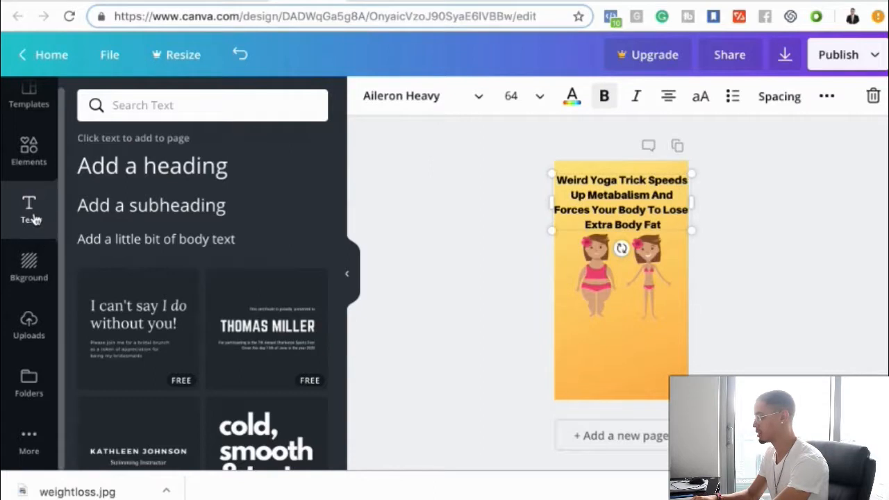
- Add a second heading to the page reading "SWIPE UP"
{"action": "left_click", "coordinate": [502, 247]}
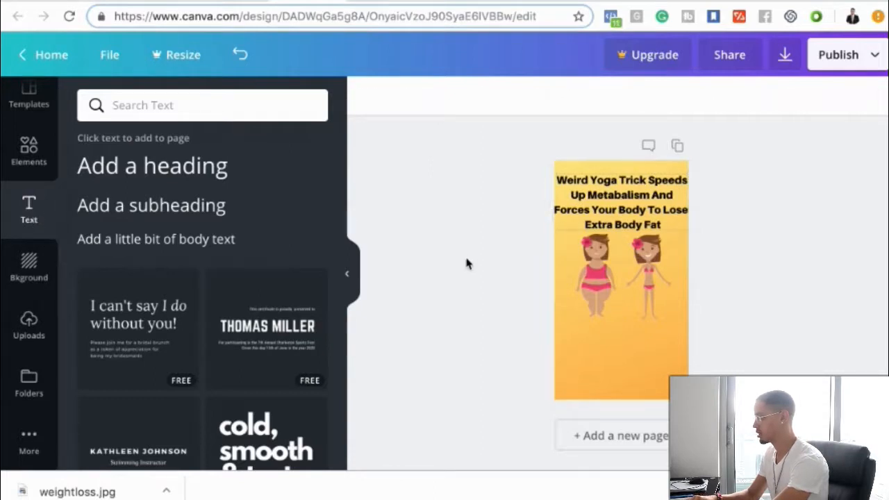
{"action": "left_click", "coordinate": [159, 173]}
{"action": "type", "text": "SW"}
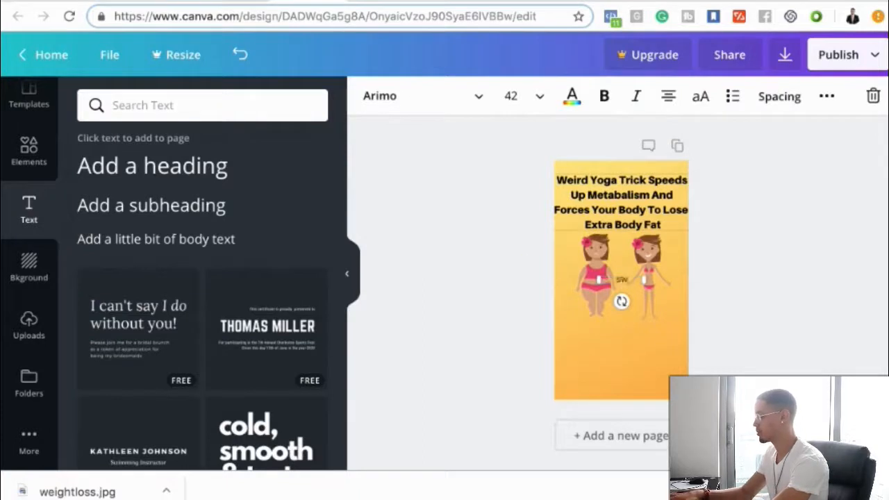
{"action": "type", "text": "IPE UP"}
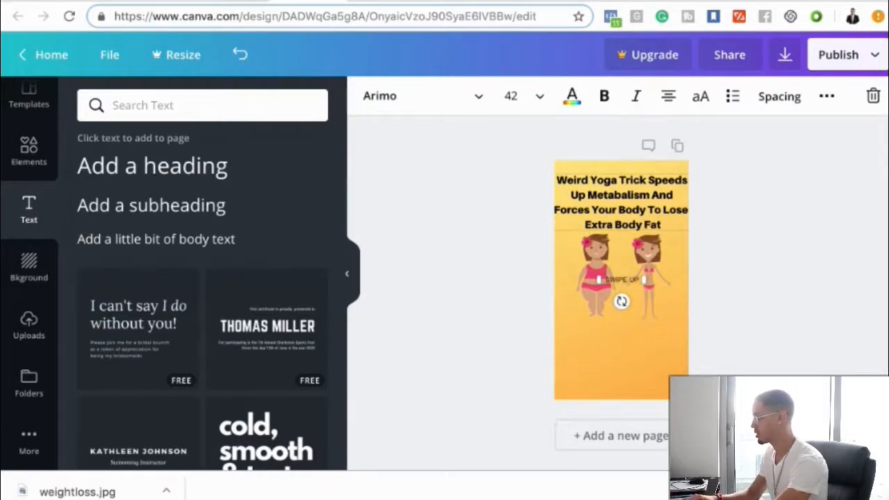
- Format the "SWIPE UP" text in Aileron Heavy at size 80 and place it on one line near the page's lower edge
{"action": "left_click", "coordinate": [412, 103]}
{"action": "left_click", "coordinate": [422, 180]}
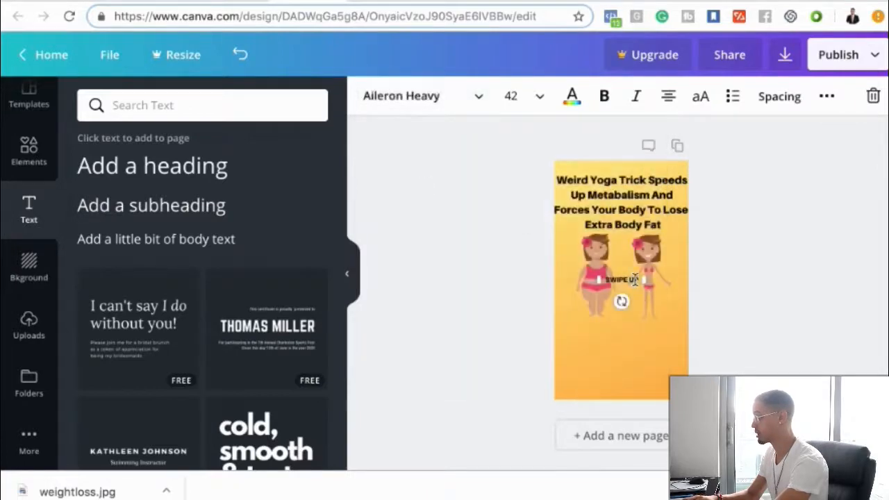
{"action": "left_click", "coordinate": [512, 95]}
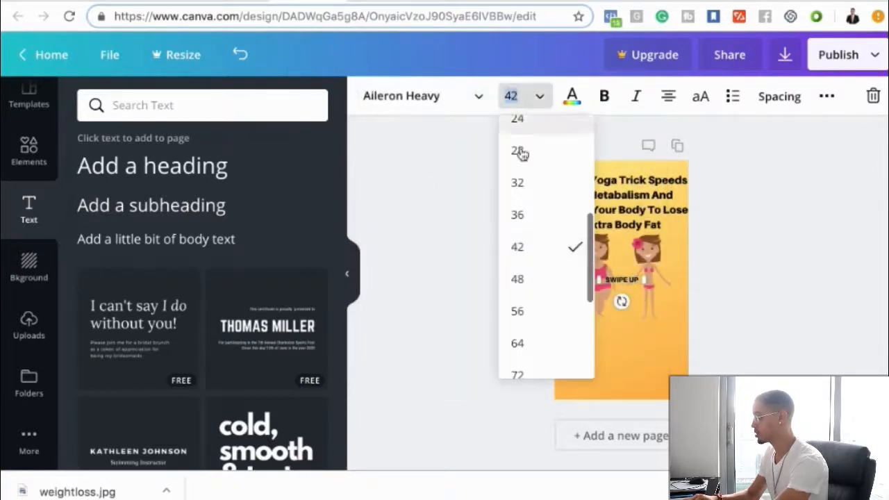
{"action": "scroll", "coordinate": [535, 341], "scroll_direction": "down", "scroll_amount": 2}
{"action": "left_click", "coordinate": [517, 336]}
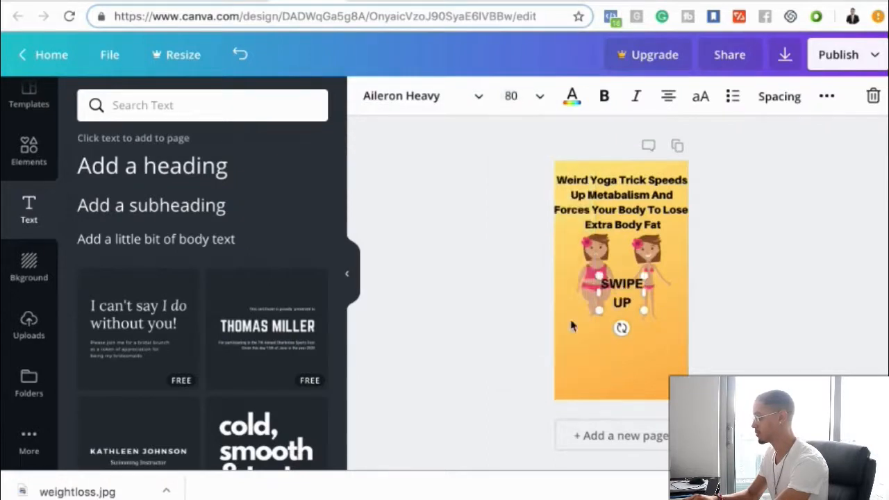
{"action": "left_click_drag", "start_coordinate": [644, 293], "coordinate": [622, 368]}
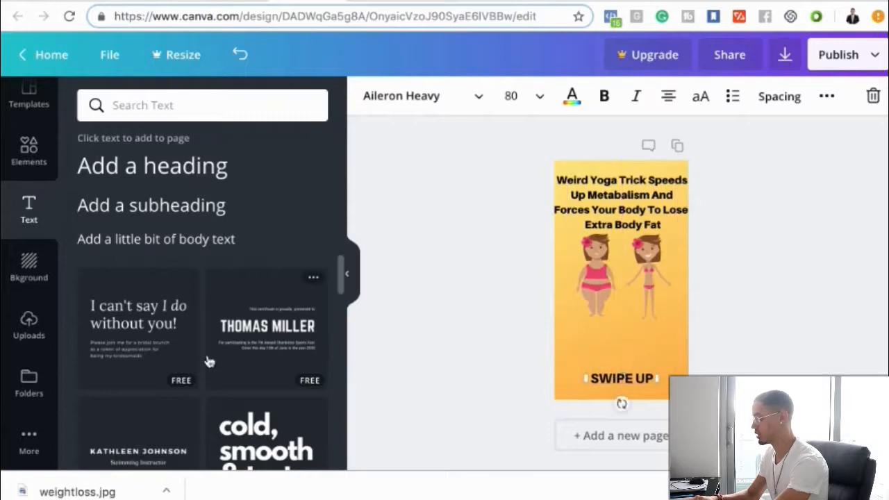
- Find the red upward arrow among the uploaded images and add it to the page
{"action": "left_click", "coordinate": [28, 325]}
{"action": "scroll", "coordinate": [147, 340], "scroll_direction": "down", "scroll_amount": 15}
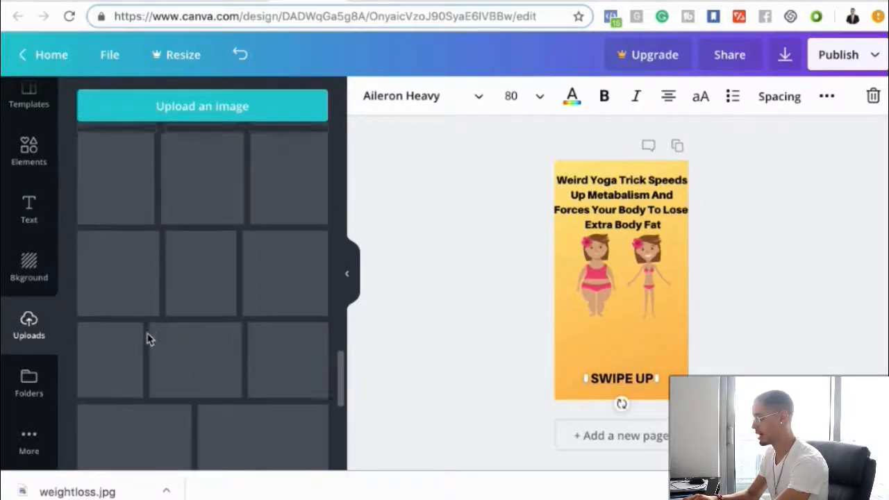
{"action": "scroll", "coordinate": [147, 339], "scroll_direction": "down", "scroll_amount": 10}
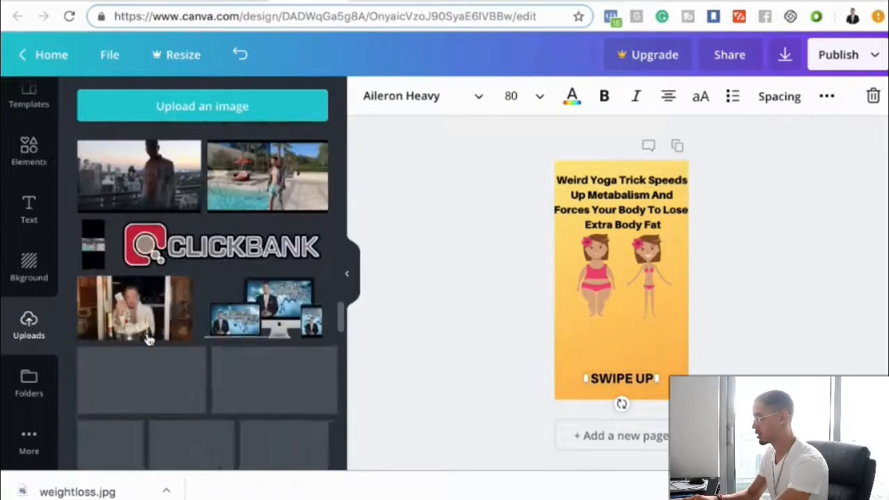
{"action": "scroll", "coordinate": [147, 339], "scroll_direction": "down", "scroll_amount": 10}
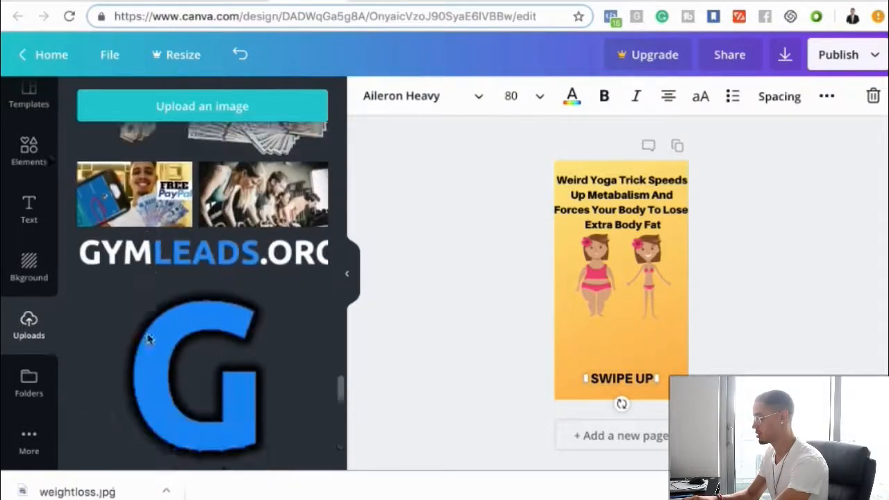
{"action": "scroll", "coordinate": [148, 339], "scroll_direction": "down", "scroll_amount": 10}
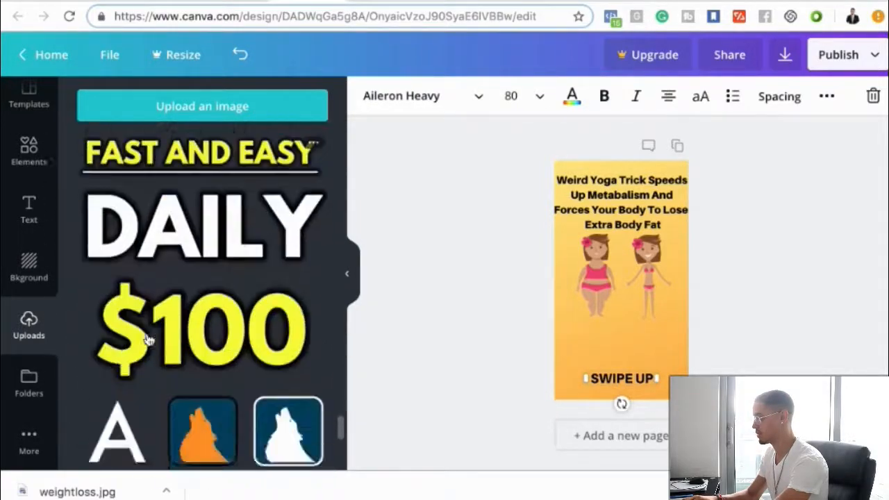
{"action": "scroll", "coordinate": [147, 339], "scroll_direction": "down", "scroll_amount": 8}
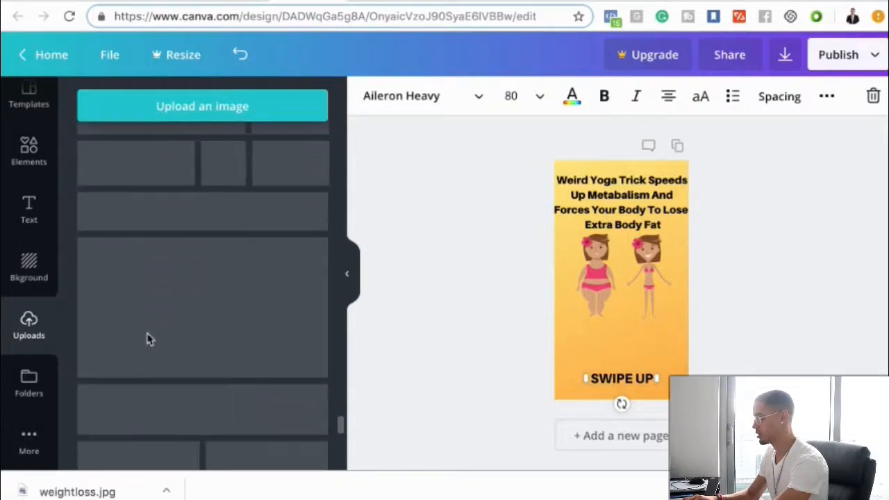
{"action": "scroll", "coordinate": [147, 339], "scroll_direction": "down", "scroll_amount": 12}
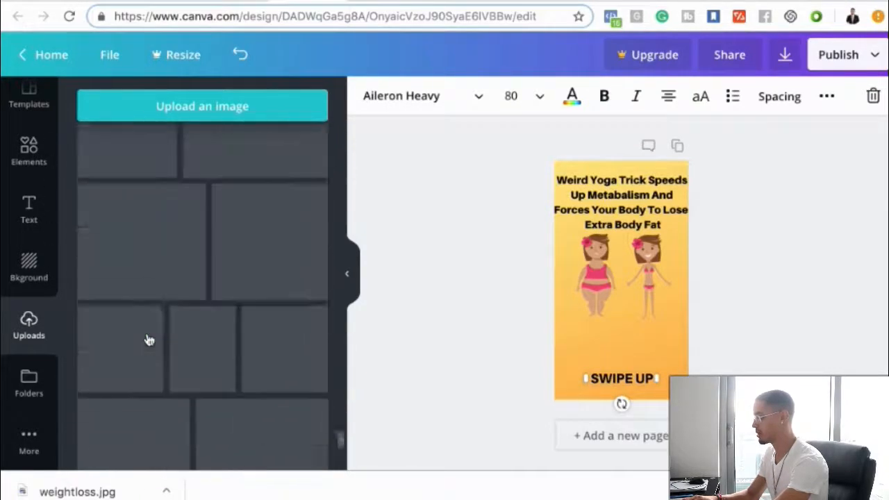
{"action": "scroll", "coordinate": [147, 339], "scroll_direction": "down", "scroll_amount": 10}
{"action": "scroll", "coordinate": [147, 340], "scroll_direction": "down", "scroll_amount": 10}
{"action": "scroll", "coordinate": [147, 339], "scroll_direction": "down", "scroll_amount": 10}
{"action": "scroll", "coordinate": [147, 339], "scroll_direction": "up", "scroll_amount": 3}
{"action": "left_click", "coordinate": [245, 258]}
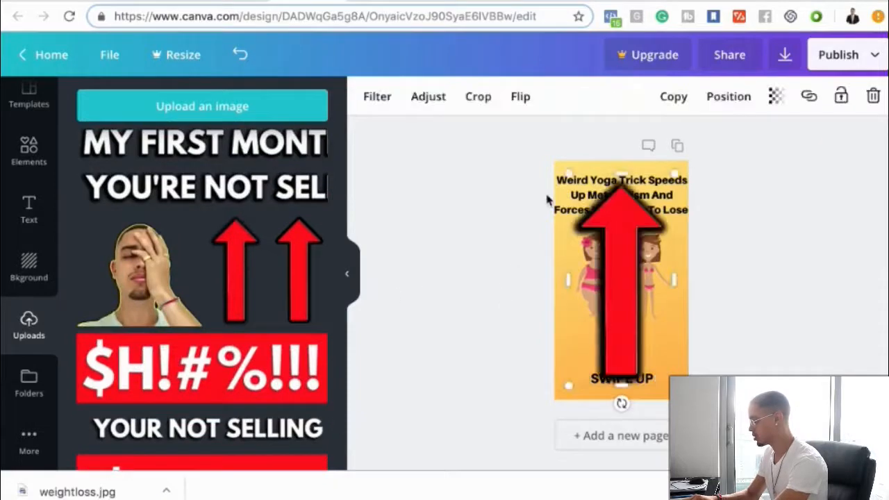
- Shrink the red arrow and center it between the two figures and the "SWIPE UP" text
{"action": "left_click_drag", "start_coordinate": [569, 174], "coordinate": [679, 321]}
{"action": "left_click_drag", "start_coordinate": [647, 354], "coordinate": [608, 333]}
{"action": "left_click", "coordinate": [465, 240]}
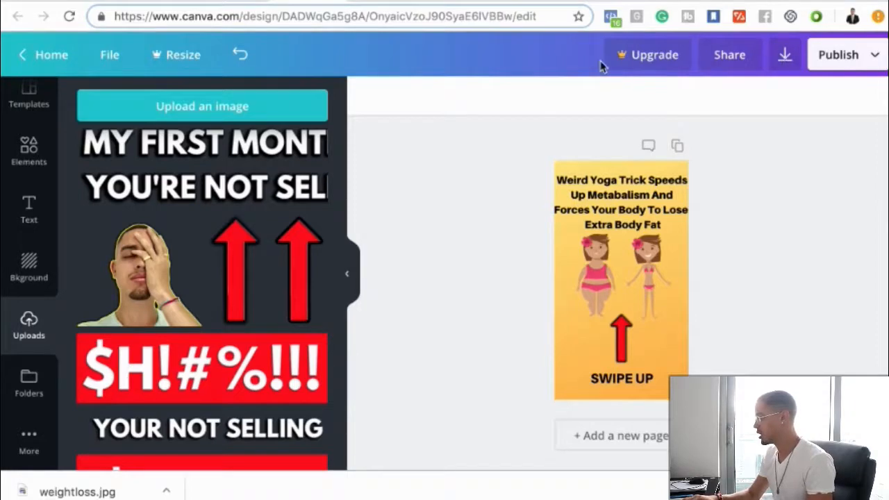
- Download the finished design as a PNG and switch to the Snapchat ad creation page
{"action": "left_click", "coordinate": [784, 56]}
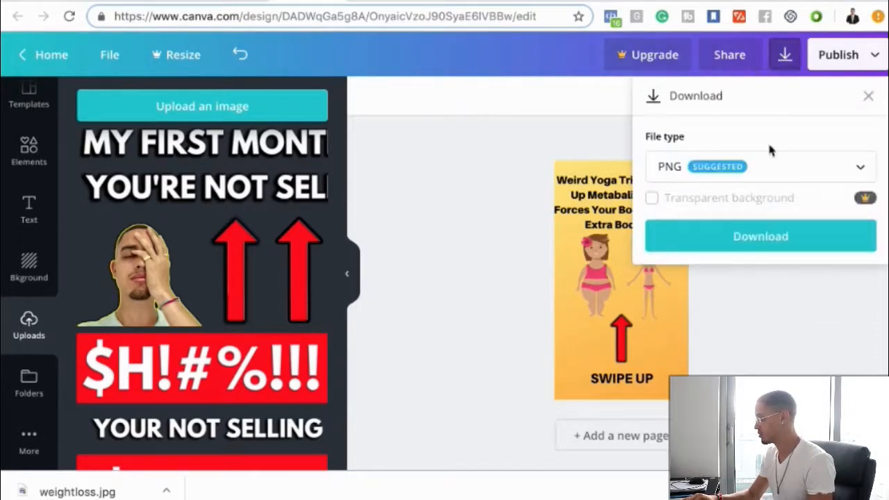
{"action": "left_click", "coordinate": [760, 239]}
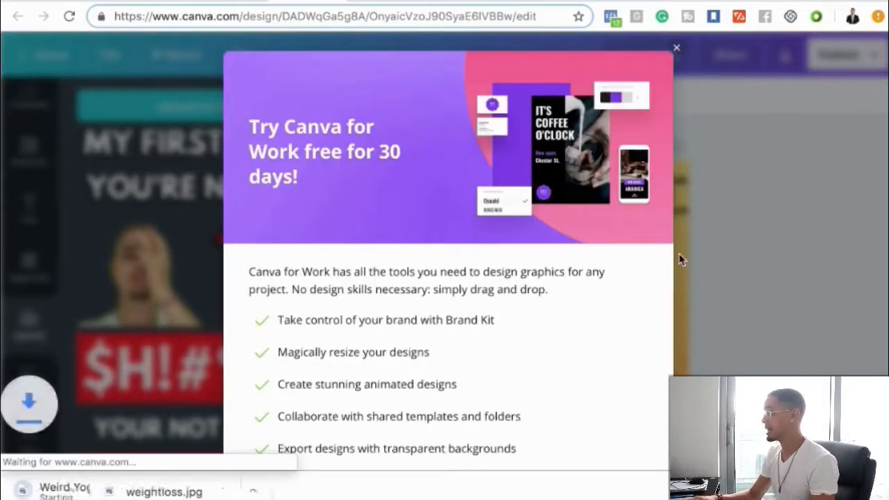
{"action": "left_click", "coordinate": [90, 2]}
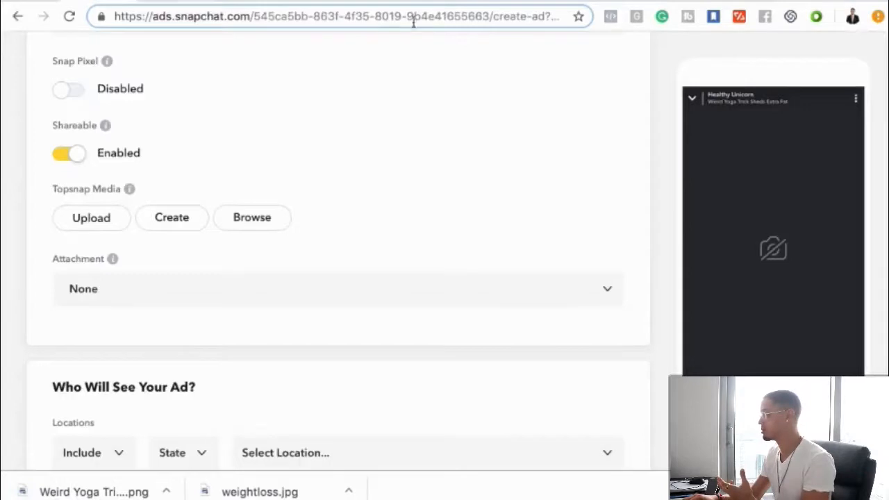
{"action": "left_click", "coordinate": [164, 0]}
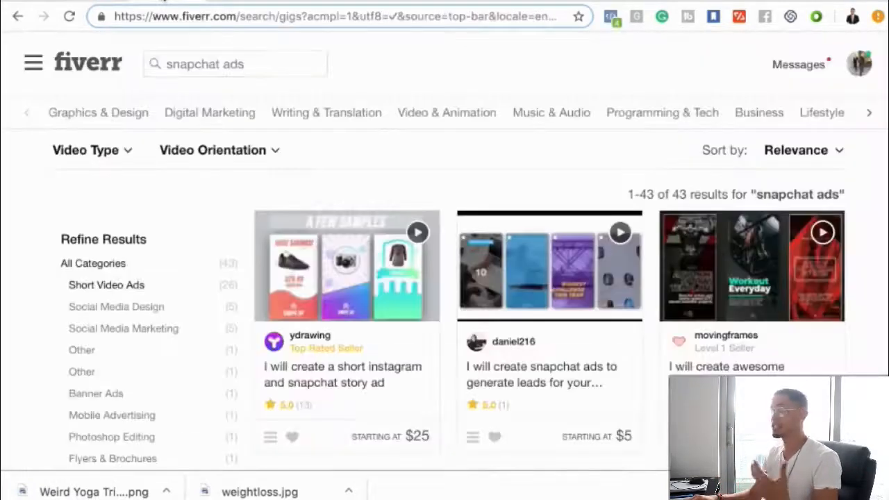
{"action": "left_click", "coordinate": [91, 1]}
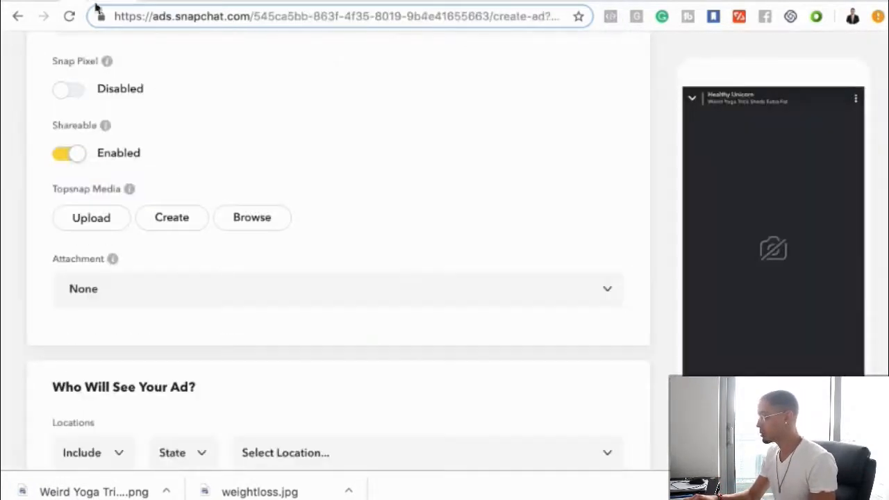
- Upload the "Weird Yoga Trick Speeds Up Metabalism..." PNG from the Downloads folder as the ad's Topsnap media
{"action": "left_click", "coordinate": [104, 225]}
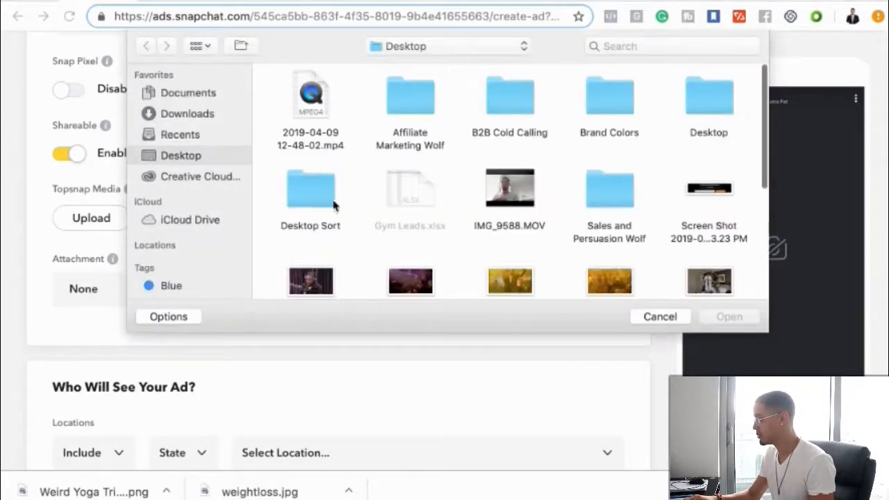
{"action": "scroll", "coordinate": [329, 205], "scroll_direction": "down", "scroll_amount": 3}
{"action": "scroll", "coordinate": [333, 208], "scroll_direction": "down", "scroll_amount": 3}
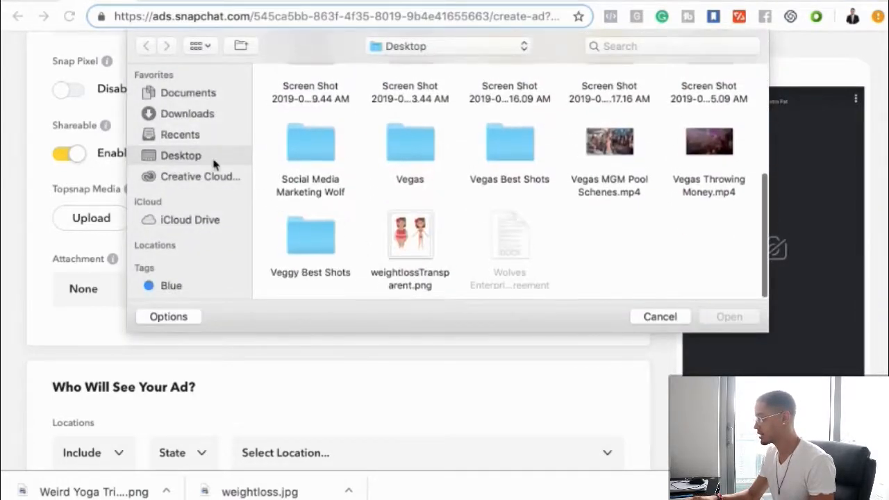
{"action": "left_click", "coordinate": [186, 113]}
{"action": "scroll", "coordinate": [410, 215], "scroll_direction": "down", "scroll_amount": 5}
{"action": "scroll", "coordinate": [409, 216], "scroll_direction": "down", "scroll_amount": 15}
{"action": "scroll", "coordinate": [411, 217], "scroll_direction": "up", "scroll_amount": 5}
{"action": "scroll", "coordinate": [411, 217], "scroll_direction": "down", "scroll_amount": 3}
{"action": "left_click", "coordinate": [718, 132]}
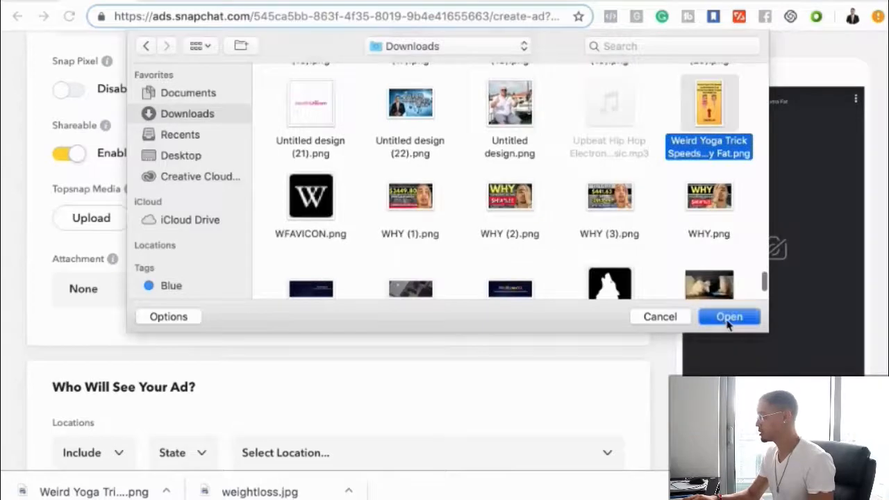
{"action": "left_click", "coordinate": [728, 320]}
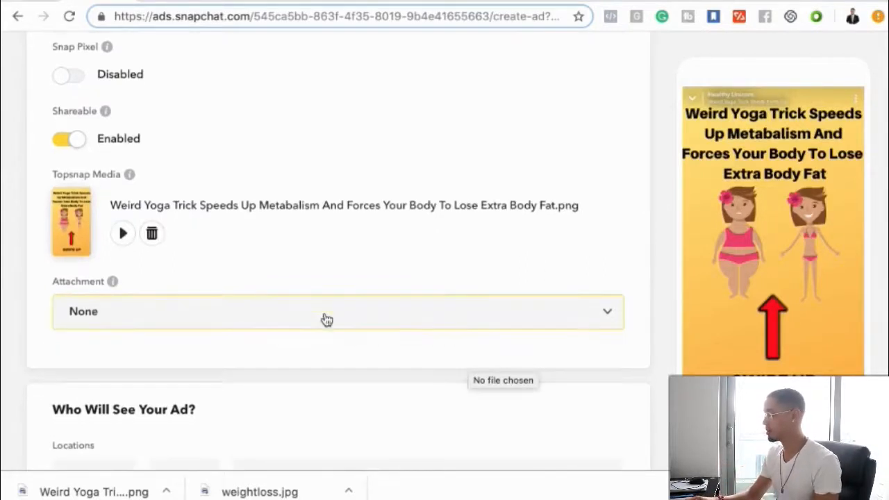
- Set the minimum target age to 35 in the ad's audience settings, keeping the location mode on Include
{"action": "scroll", "coordinate": [323, 320], "scroll_direction": "down", "scroll_amount": 5}
{"action": "scroll", "coordinate": [163, 396], "scroll_direction": "down", "scroll_amount": 3}
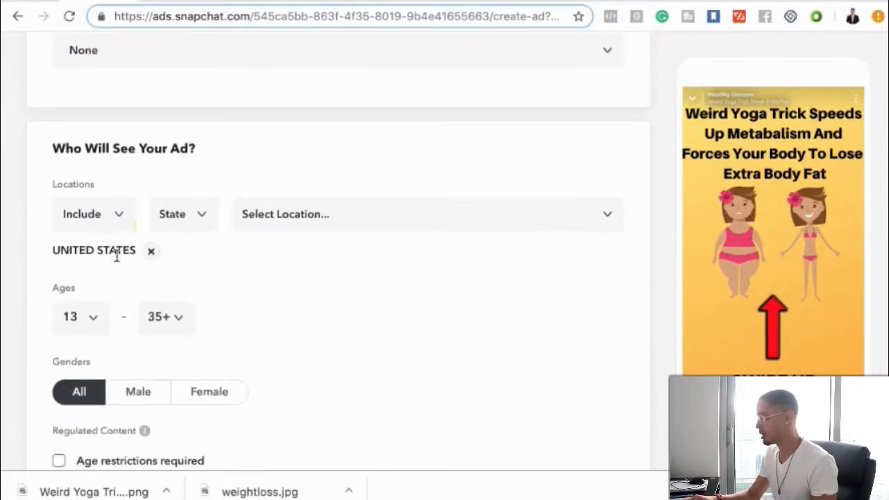
{"action": "left_click", "coordinate": [106, 218]}
{"action": "left_click", "coordinate": [172, 182]}
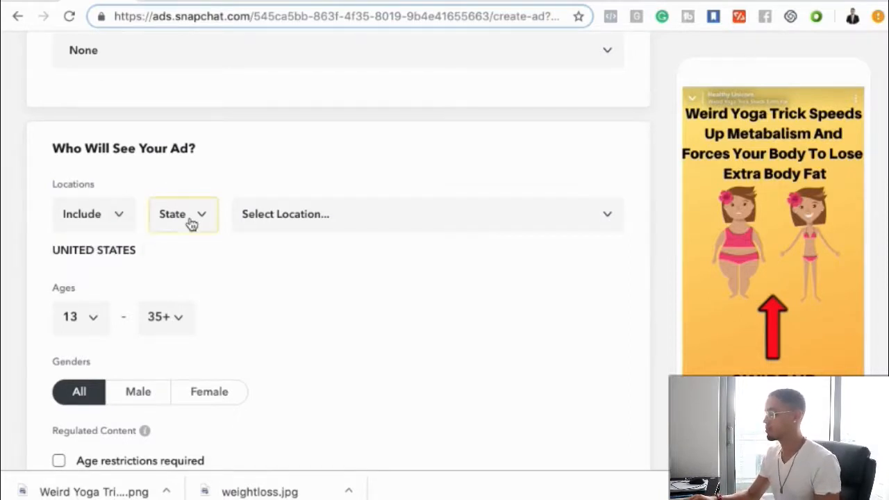
{"action": "left_click", "coordinate": [82, 329]}
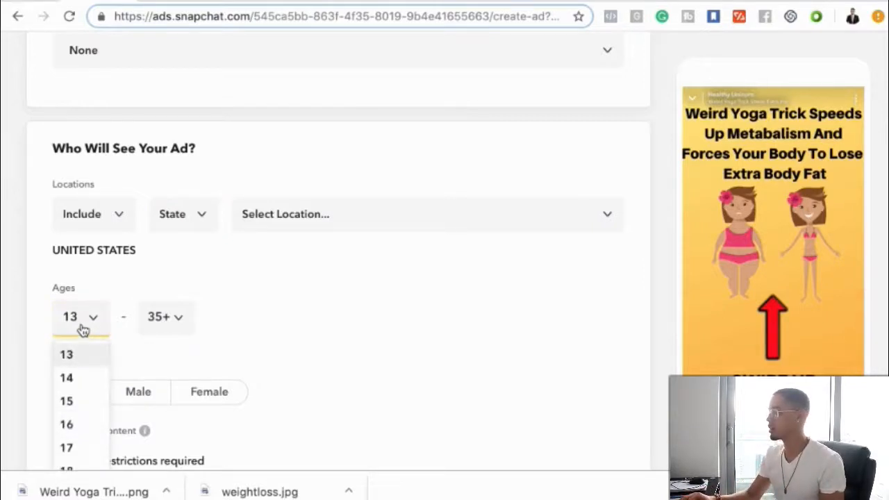
{"action": "scroll", "coordinate": [81, 329], "scroll_direction": "down", "scroll_amount": 3}
{"action": "scroll", "coordinate": [81, 354], "scroll_direction": "down", "scroll_amount": 4}
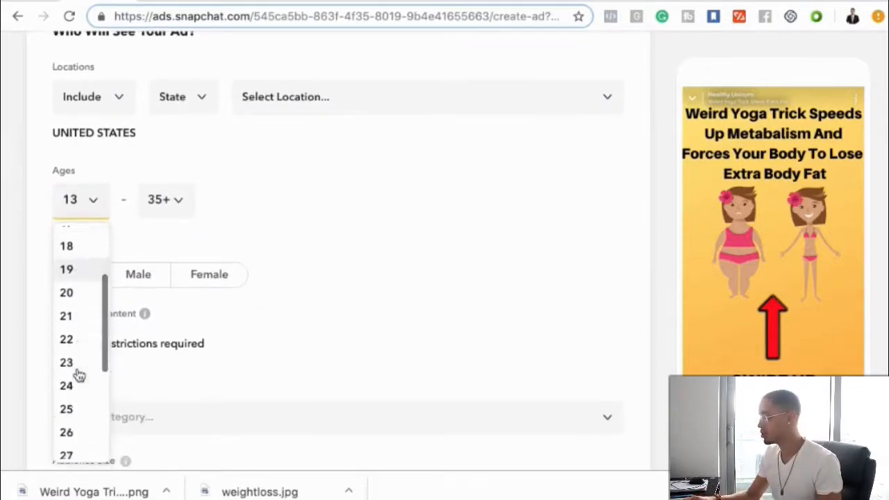
{"action": "scroll", "coordinate": [77, 374], "scroll_direction": "down", "scroll_amount": 3}
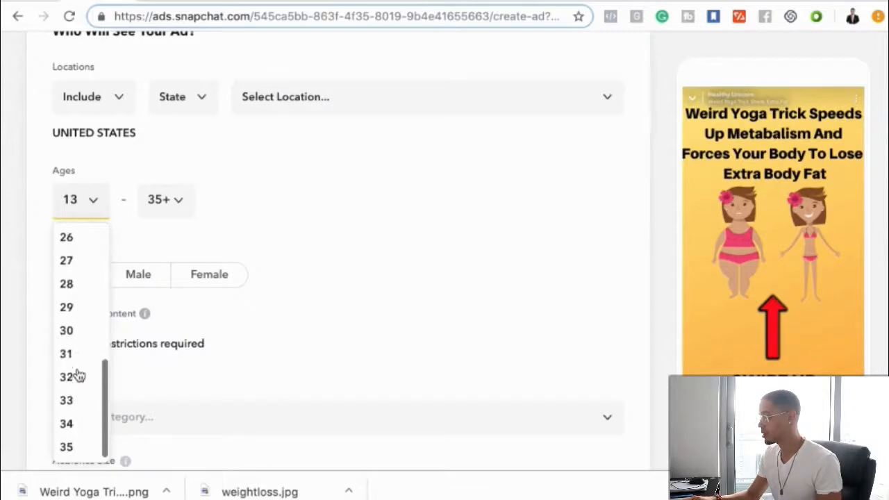
{"action": "left_click", "coordinate": [74, 447]}
- Check the maximum age options and set the minimum target age to 25
{"action": "left_click", "coordinate": [155, 198]}
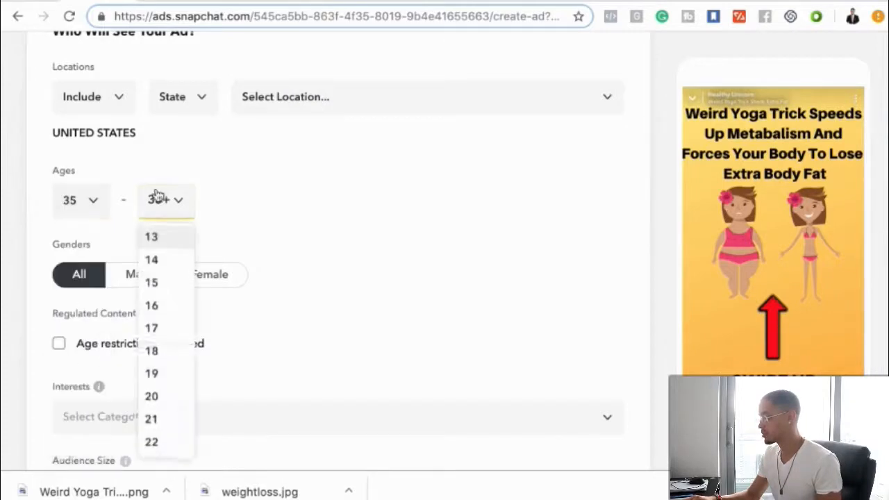
{"action": "scroll", "coordinate": [169, 349], "scroll_direction": "down", "scroll_amount": 8}
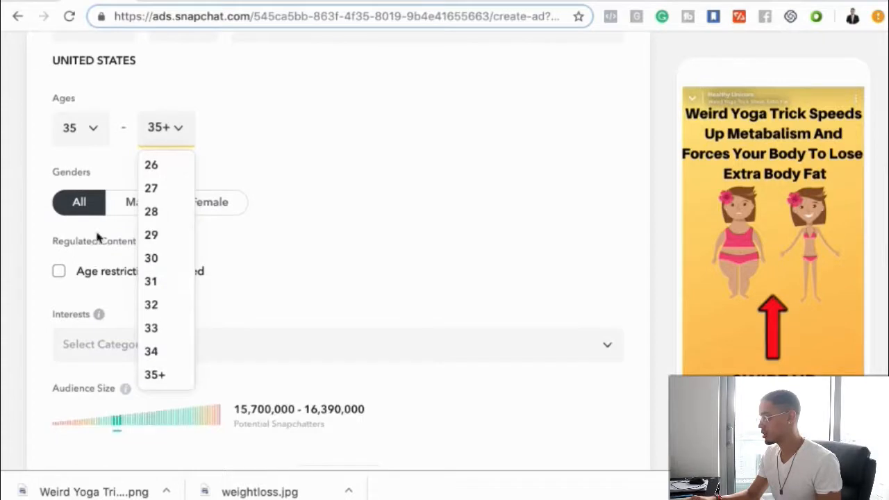
{"action": "left_click", "coordinate": [78, 137]}
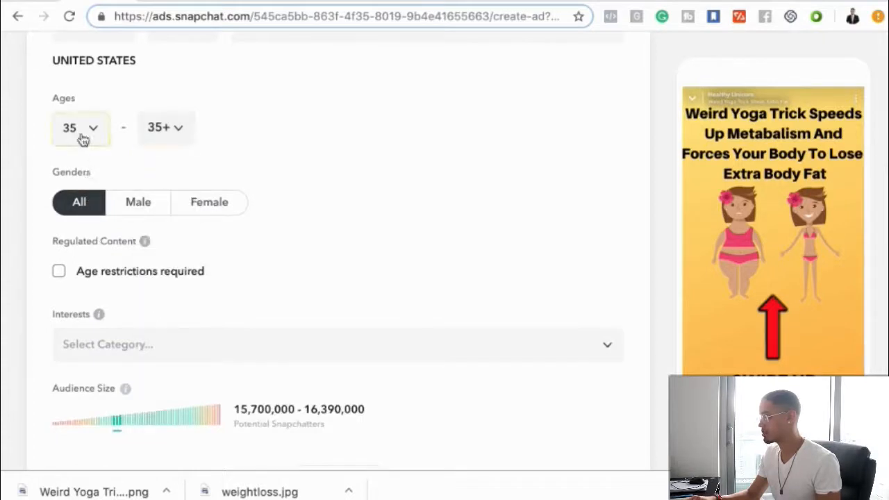
{"action": "left_click", "coordinate": [83, 139]}
{"action": "scroll", "coordinate": [86, 250], "scroll_direction": "down", "scroll_amount": 2}
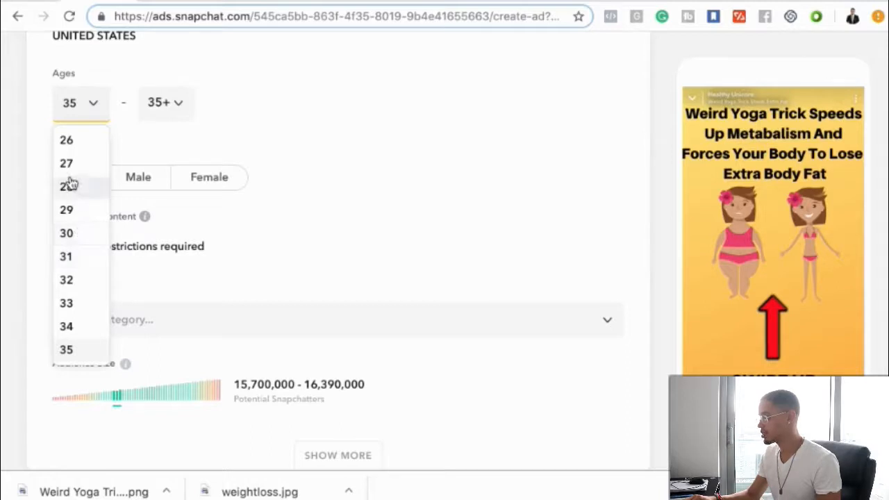
{"action": "scroll", "coordinate": [70, 187], "scroll_direction": "up", "scroll_amount": 1}
{"action": "left_click", "coordinate": [68, 157]}
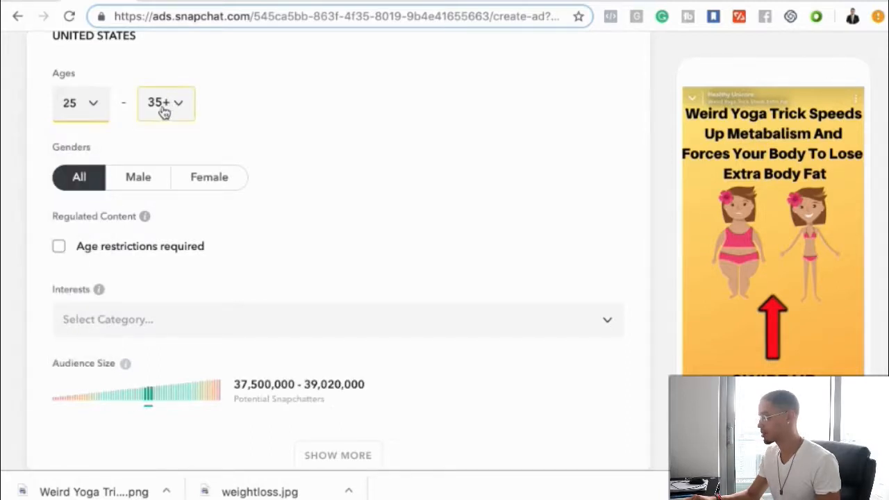
- Set the minimum target age to 35 and look through the maximum age options
{"action": "left_click", "coordinate": [99, 111]}
{"action": "scroll", "coordinate": [81, 260], "scroll_direction": "down", "scroll_amount": 1}
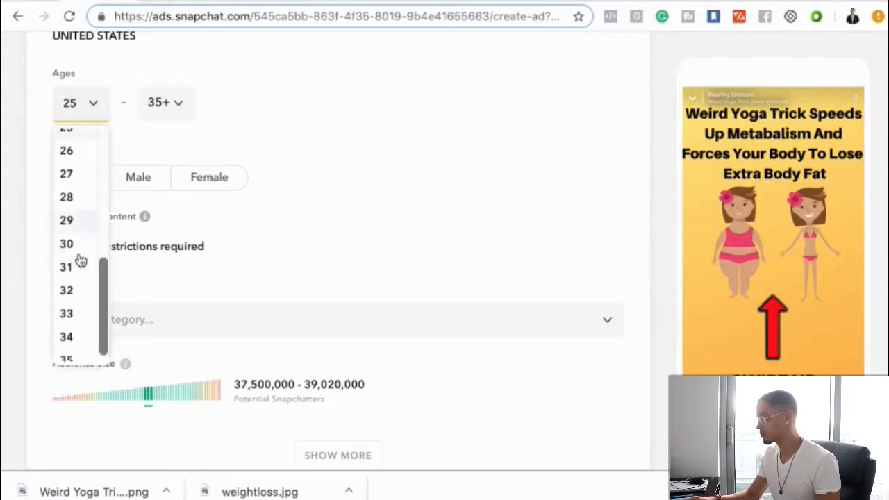
{"action": "left_click", "coordinate": [73, 349]}
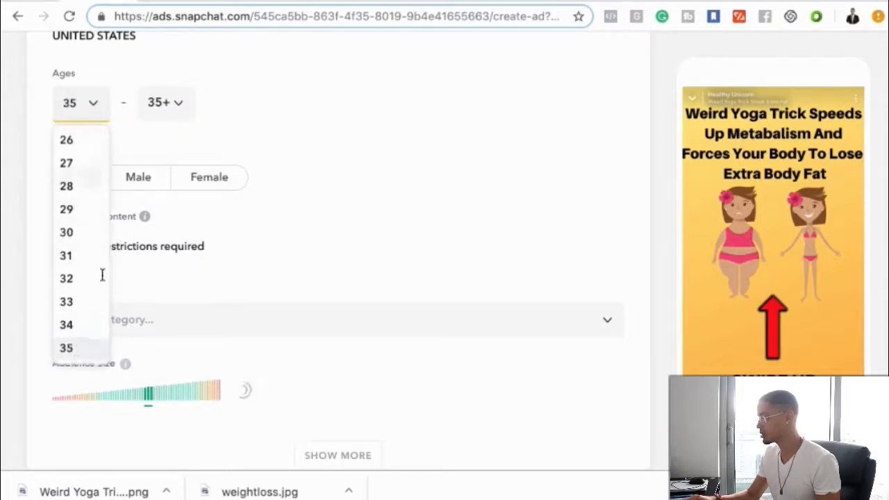
{"action": "left_click", "coordinate": [162, 102]}
{"action": "scroll", "coordinate": [163, 279], "scroll_direction": "down", "scroll_amount": 2}
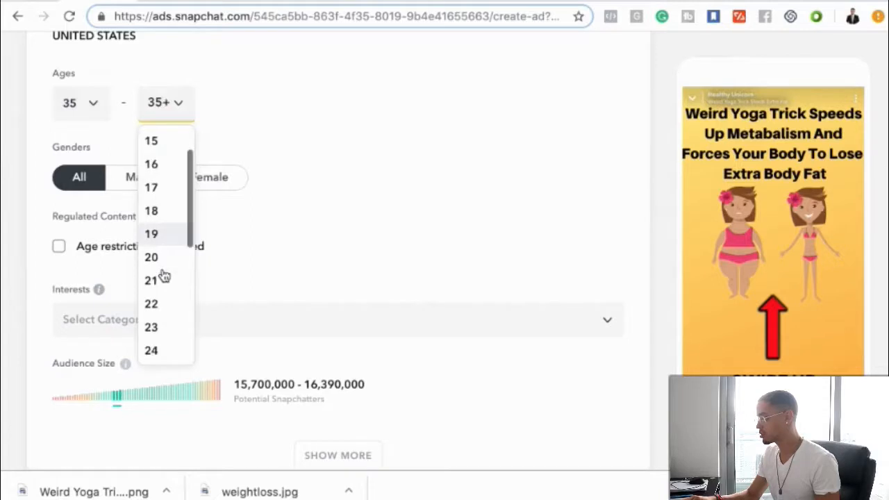
- Set the minimum target age to 30 and restrict the audience gender to Female
{"action": "left_click", "coordinate": [69, 99]}
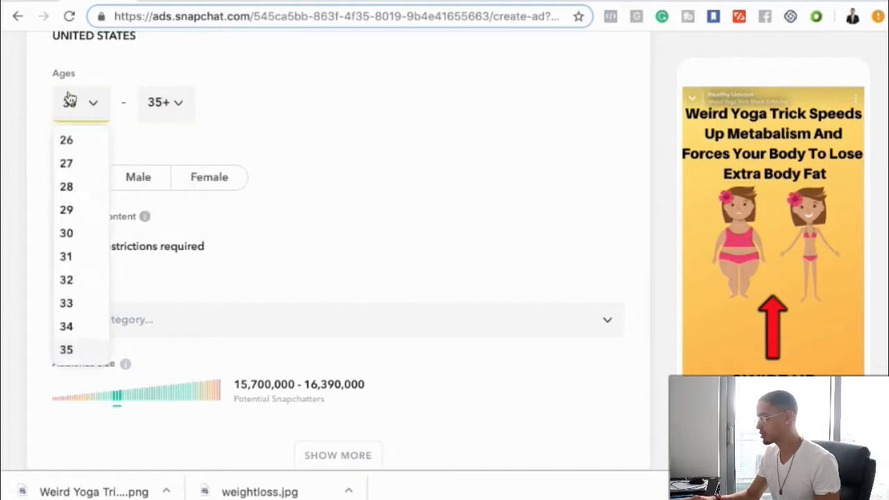
{"action": "left_click", "coordinate": [66, 234]}
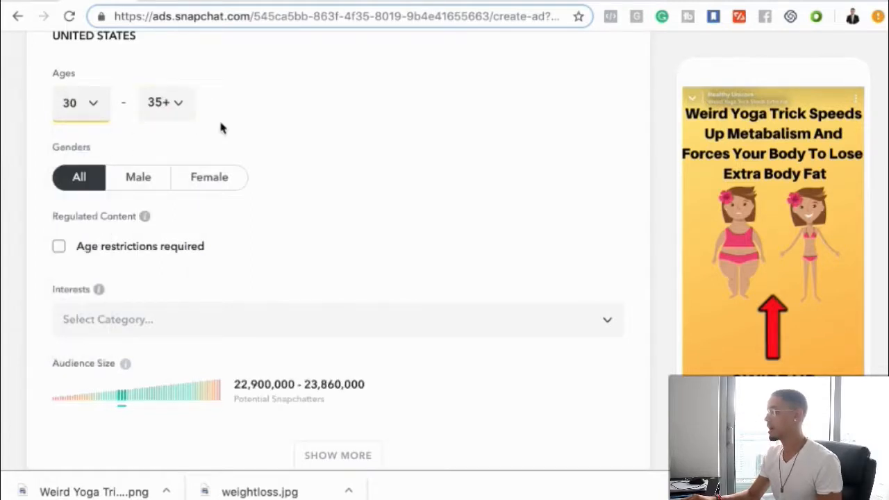
{"action": "left_click", "coordinate": [212, 181]}
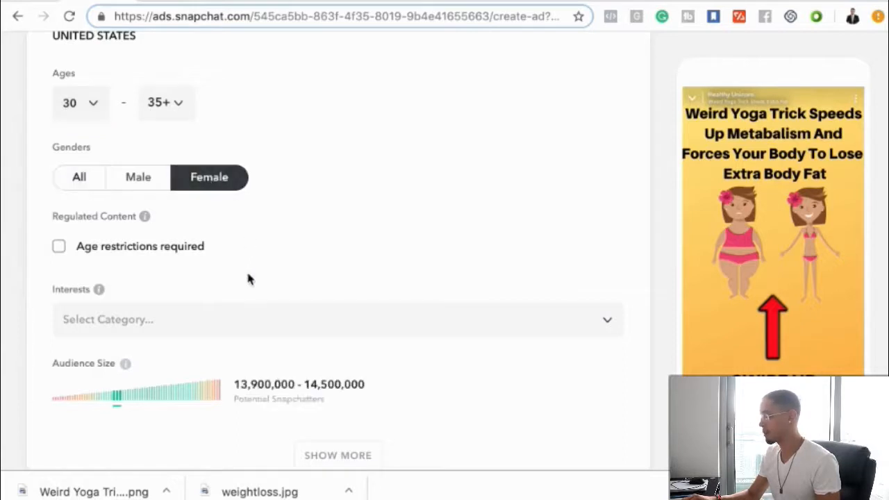
{"action": "scroll", "coordinate": [248, 278], "scroll_direction": "down", "scroll_amount": 2}
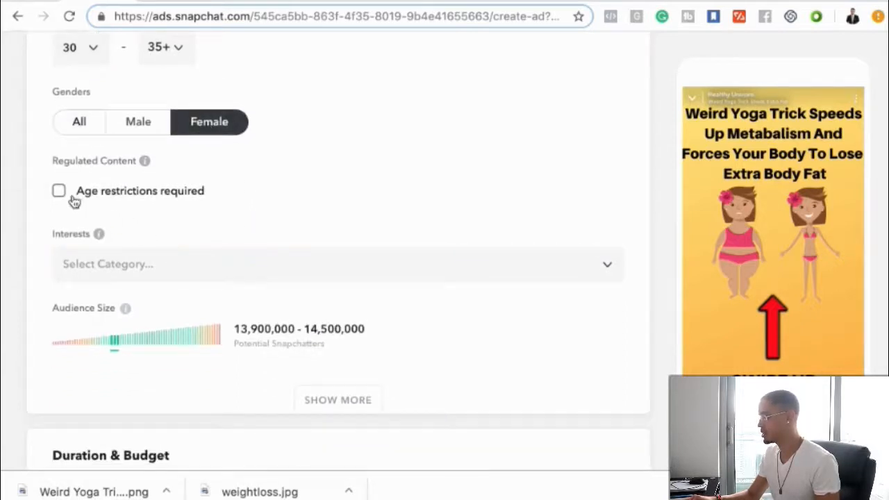
{"action": "scroll", "coordinate": [191, 217], "scroll_direction": "down", "scroll_amount": 3}
{"action": "scroll", "coordinate": [192, 226], "scroll_direction": "down", "scroll_amount": 5}
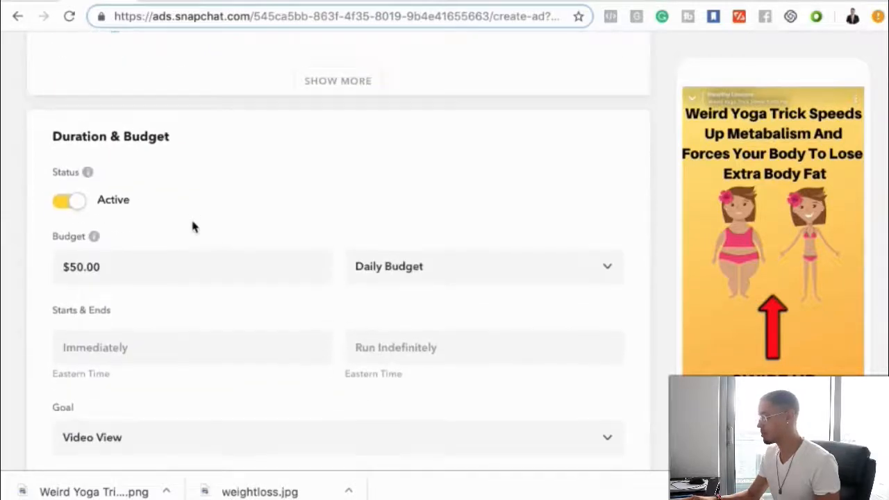
{"action": "scroll", "coordinate": [193, 226], "scroll_direction": "down", "scroll_amount": 1}
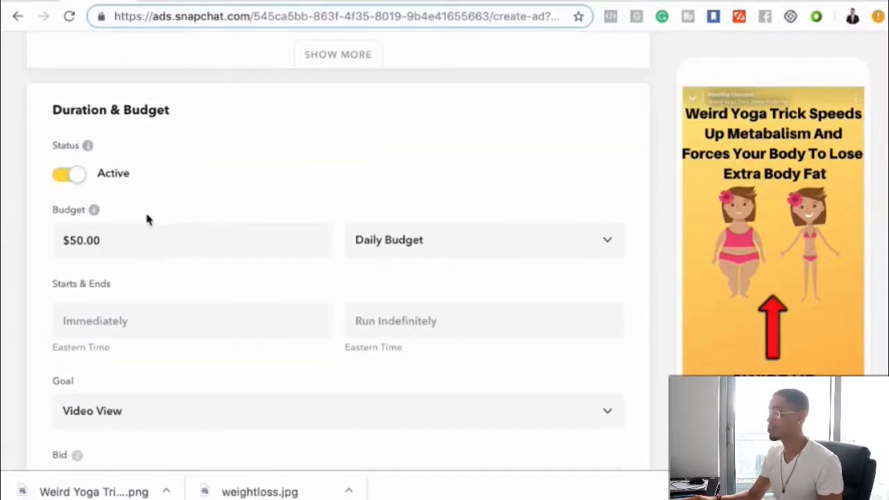
{"action": "left_click", "coordinate": [127, 237]}
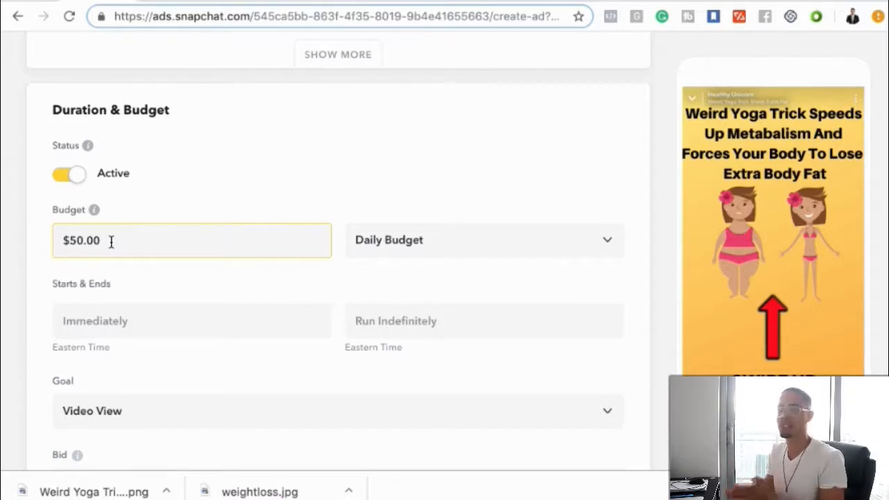
{"action": "scroll", "coordinate": [233, 267], "scroll_direction": "down", "scroll_amount": 3}
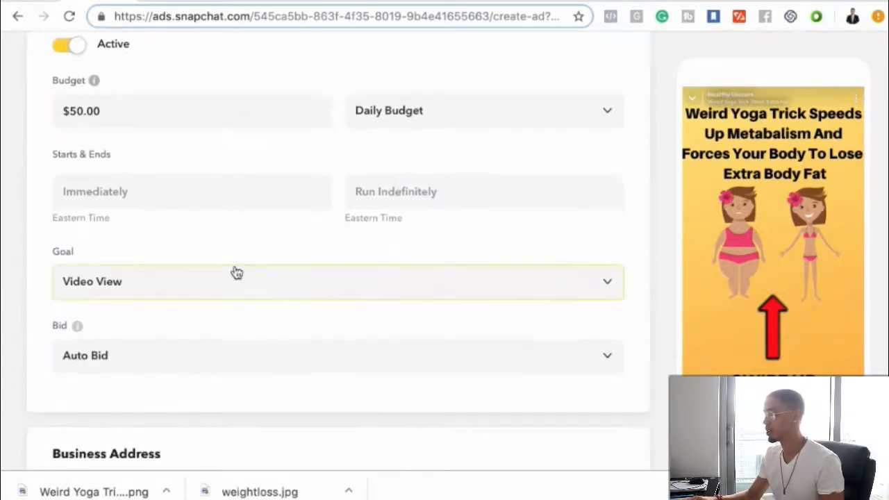
{"action": "scroll", "coordinate": [139, 220], "scroll_direction": "up", "scroll_amount": 1}
{"action": "left_click", "coordinate": [128, 220]}
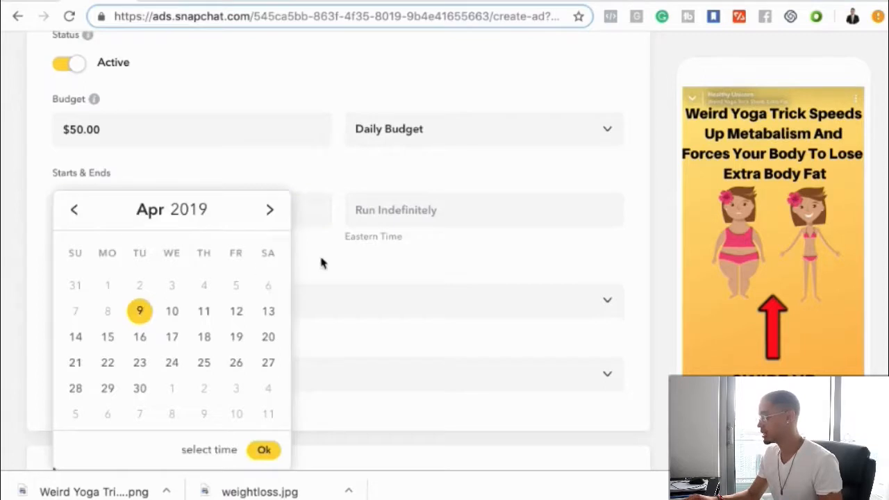
{"action": "left_click", "coordinate": [421, 218]}
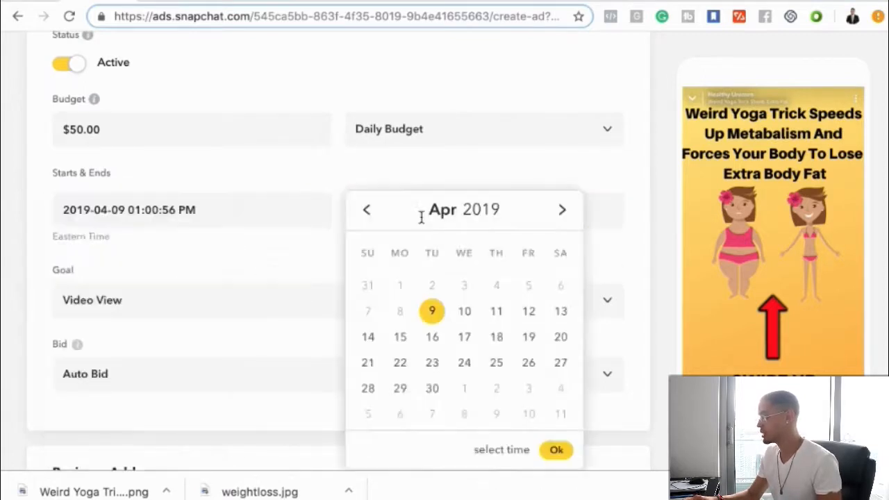
{"action": "left_click", "coordinate": [287, 267]}
- Set the ad's goal to Impressions and check the bid options, keeping Auto Bid
{"action": "scroll", "coordinate": [287, 267], "scroll_direction": "down", "scroll_amount": 2}
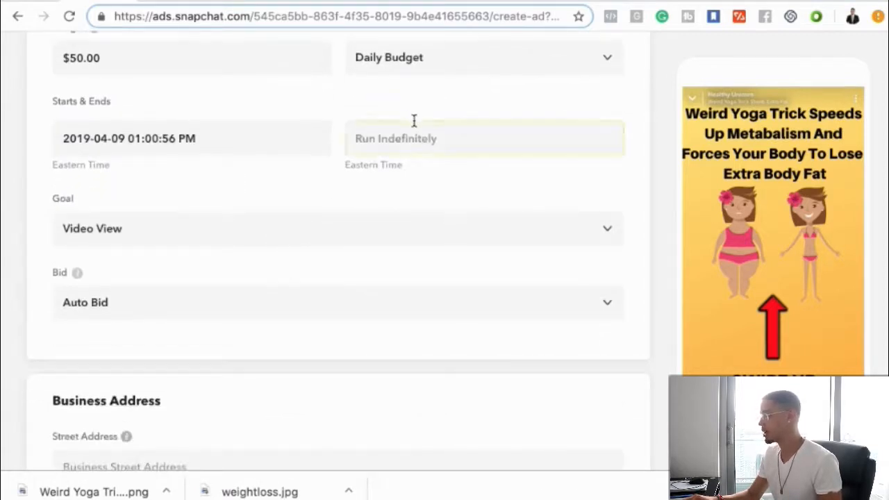
{"action": "left_click", "coordinate": [160, 238]}
{"action": "left_click", "coordinate": [133, 271]}
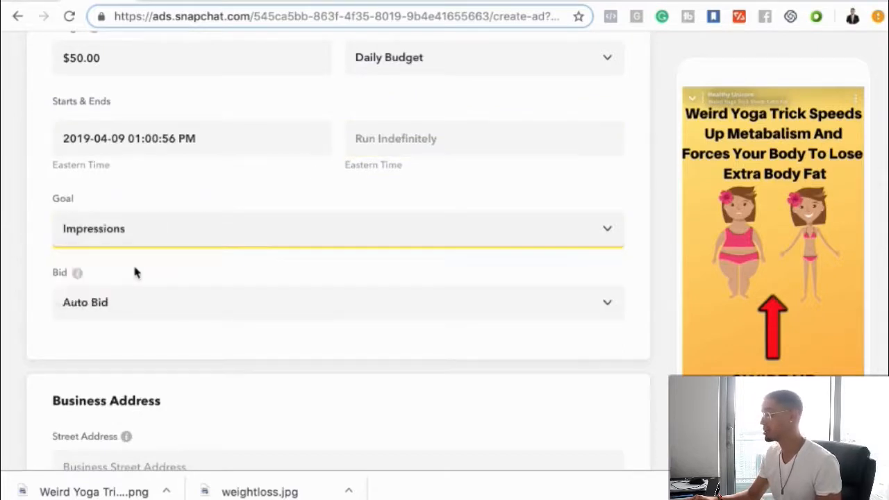
{"action": "scroll", "coordinate": [139, 309], "scroll_direction": "down", "scroll_amount": 1}
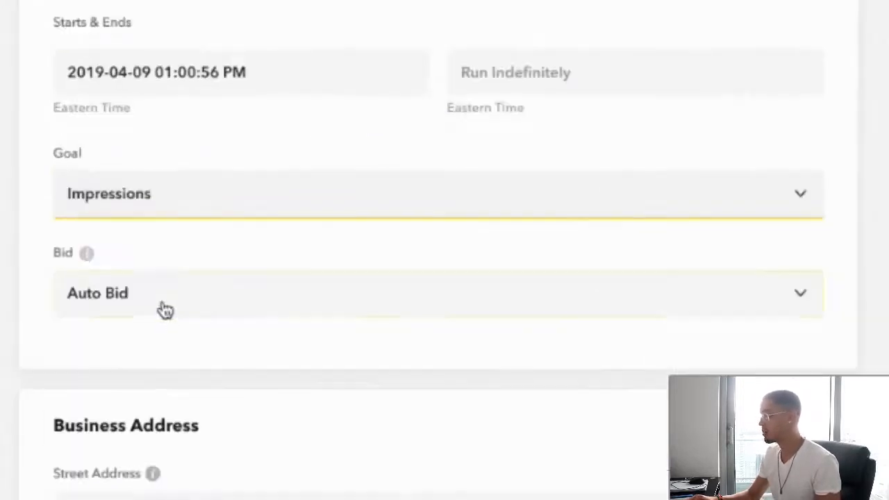
{"action": "left_click", "coordinate": [162, 306]}
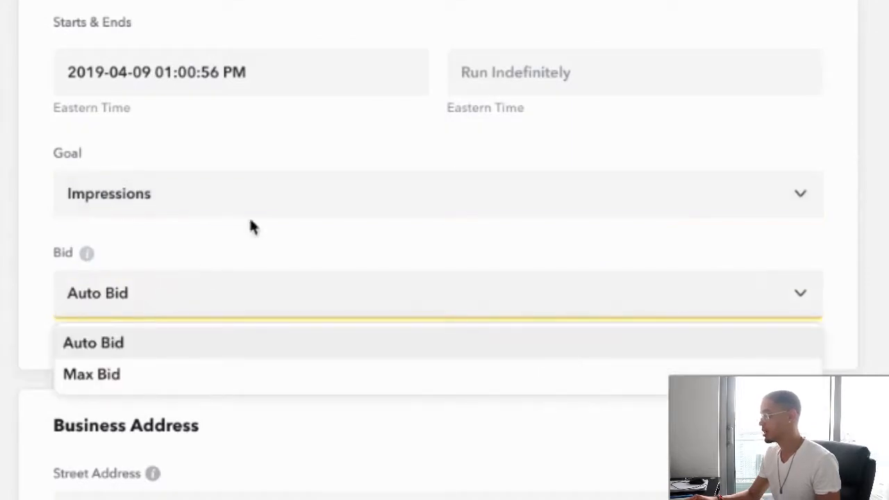
{"action": "left_click", "coordinate": [250, 241]}
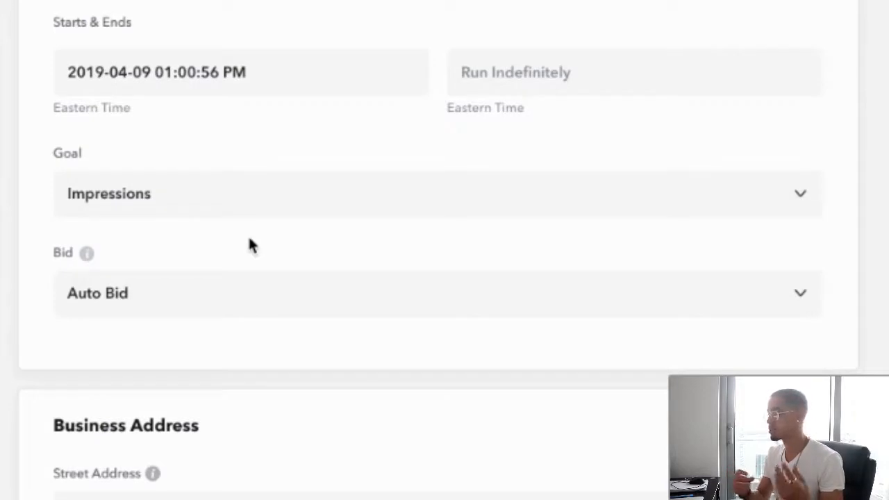
- Examine the Business Address and Payment Method sections of the ad form without filling them in
{"action": "scroll", "coordinate": [249, 240], "scroll_direction": "down", "scroll_amount": 3}
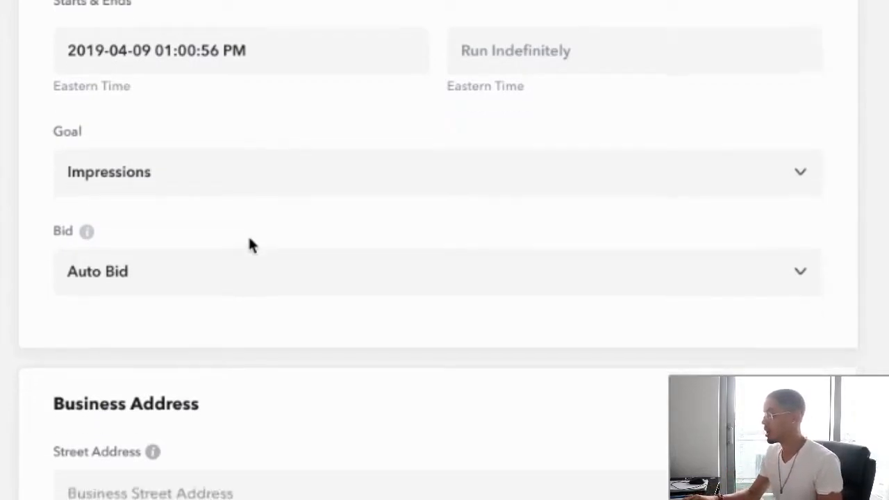
{"action": "scroll", "coordinate": [212, 284], "scroll_direction": "down", "scroll_amount": 3}
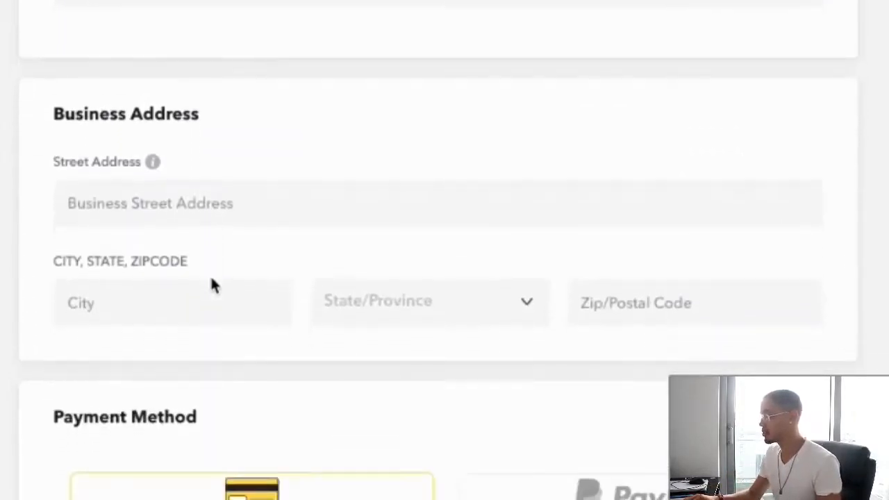
{"action": "left_click", "coordinate": [212, 281]}
{"action": "left_click", "coordinate": [135, 154]}
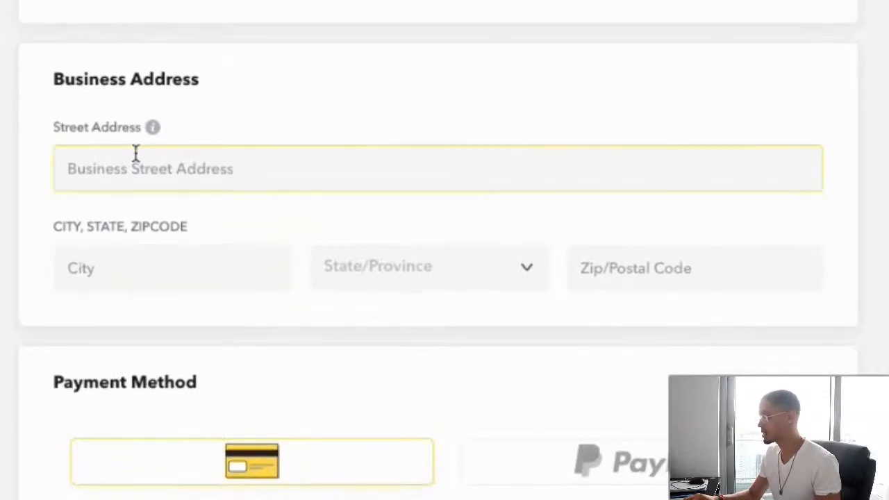
{"action": "left_click", "coordinate": [273, 319]}
{"action": "scroll", "coordinate": [273, 319], "scroll_direction": "down", "scroll_amount": 1}
{"action": "scroll", "coordinate": [273, 316], "scroll_direction": "down", "scroll_amount": 1}
{"action": "scroll", "coordinate": [275, 329], "scroll_direction": "down", "scroll_amount": 3}
- Expand the additional audience targeting options and review the operating system, device, connection and carrier settings
{"action": "scroll", "coordinate": [275, 329], "scroll_direction": "up", "scroll_amount": 1}
{"action": "scroll", "coordinate": [275, 334], "scroll_direction": "up", "scroll_amount": 10}
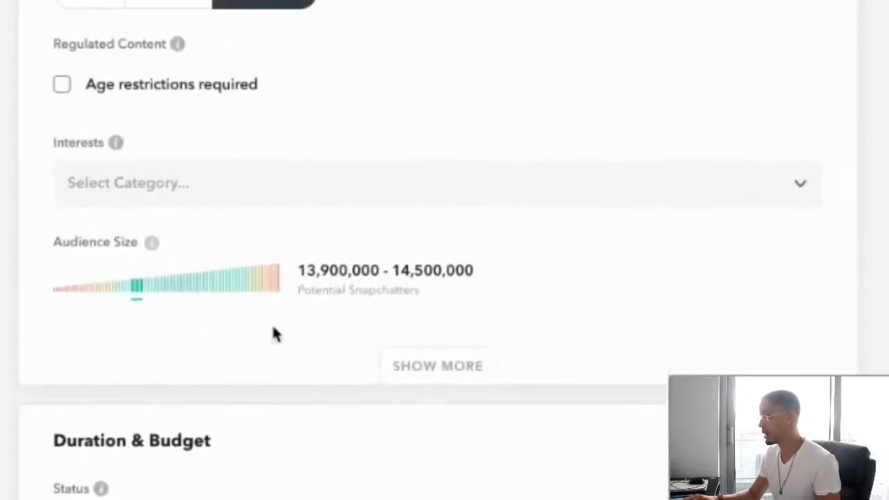
{"action": "scroll", "coordinate": [277, 356], "scroll_direction": "up", "scroll_amount": 1}
{"action": "scroll", "coordinate": [278, 358], "scroll_direction": "down", "scroll_amount": 2}
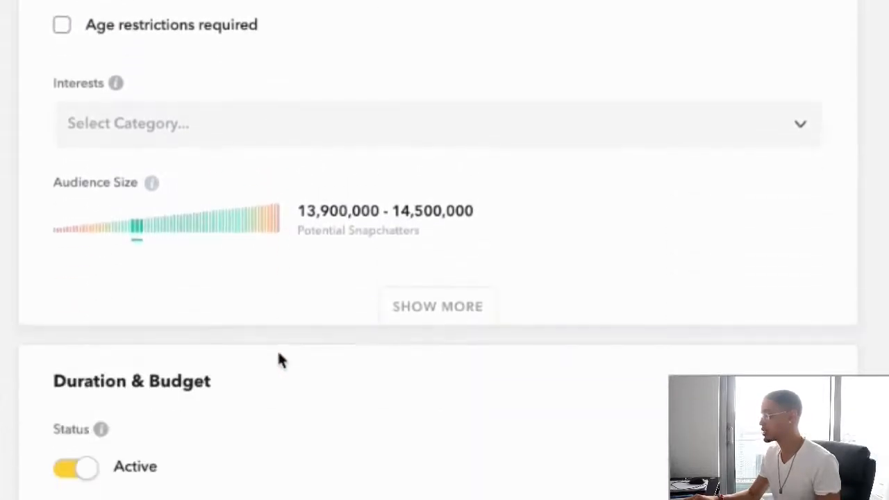
{"action": "left_click", "coordinate": [438, 309]}
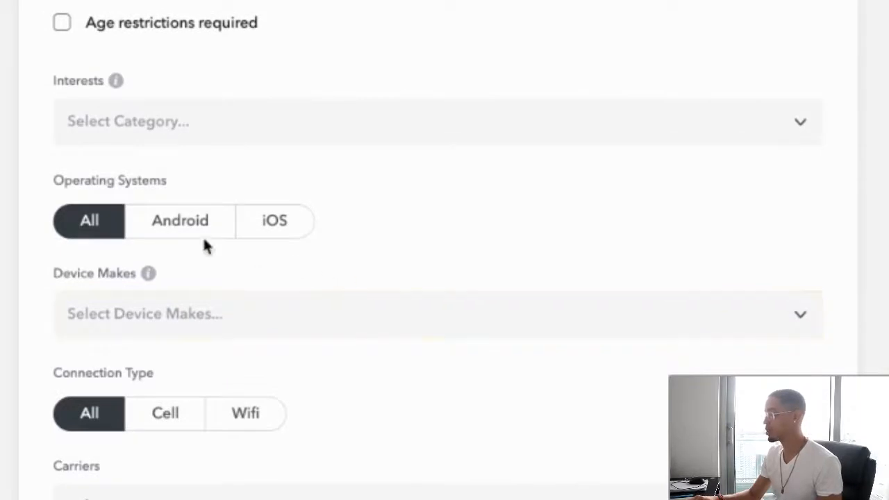
{"action": "scroll", "coordinate": [136, 221], "scroll_direction": "down", "scroll_amount": 1}
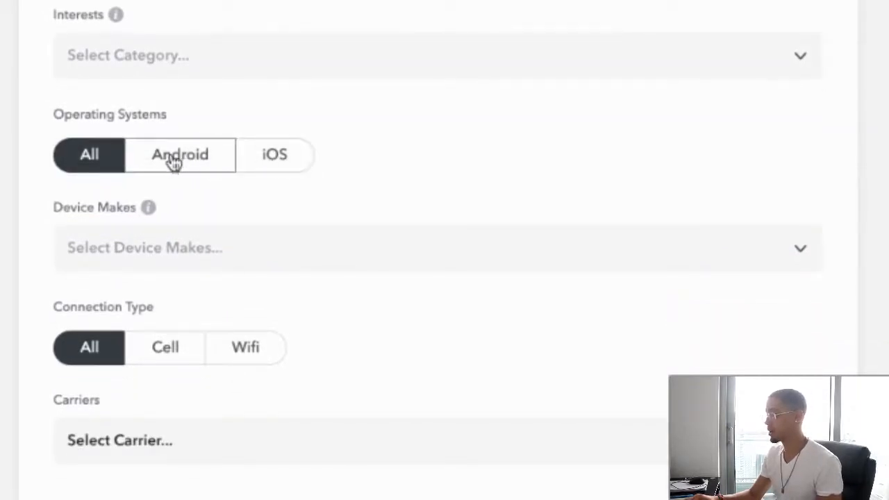
{"action": "scroll", "coordinate": [247, 282], "scroll_direction": "down", "scroll_amount": 1}
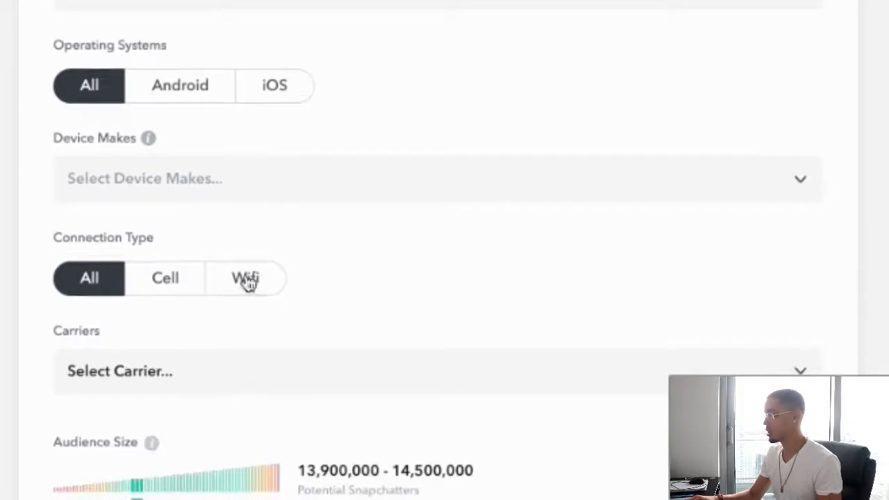
- Try iOS-only targeting, restore all operating systems, and view the device make options without selecting any
{"action": "left_click", "coordinate": [275, 84]}
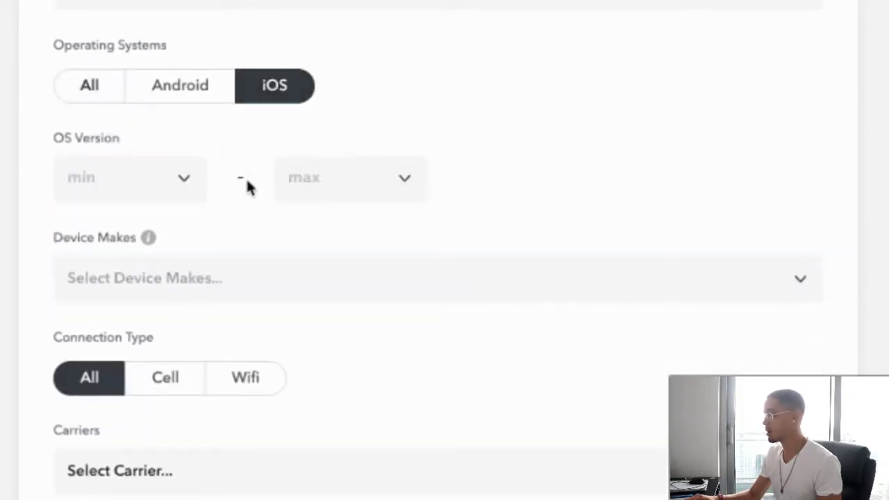
{"action": "left_click", "coordinate": [90, 85]}
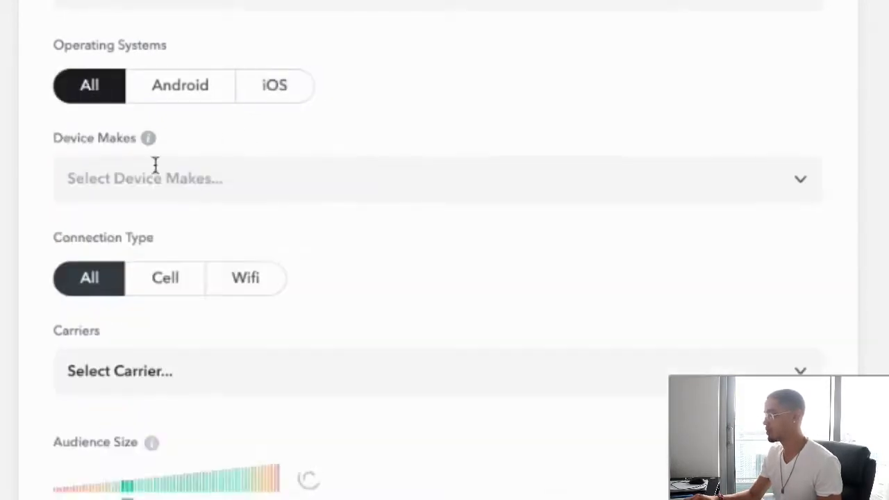
{"action": "left_click", "coordinate": [197, 188]}
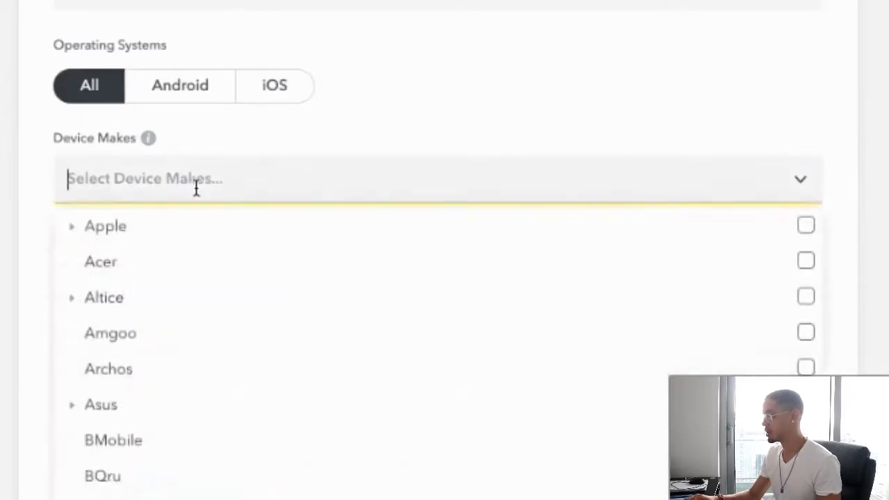
{"action": "left_click", "coordinate": [350, 177]}
{"action": "scroll", "coordinate": [351, 182], "scroll_direction": "down", "scroll_amount": 3}
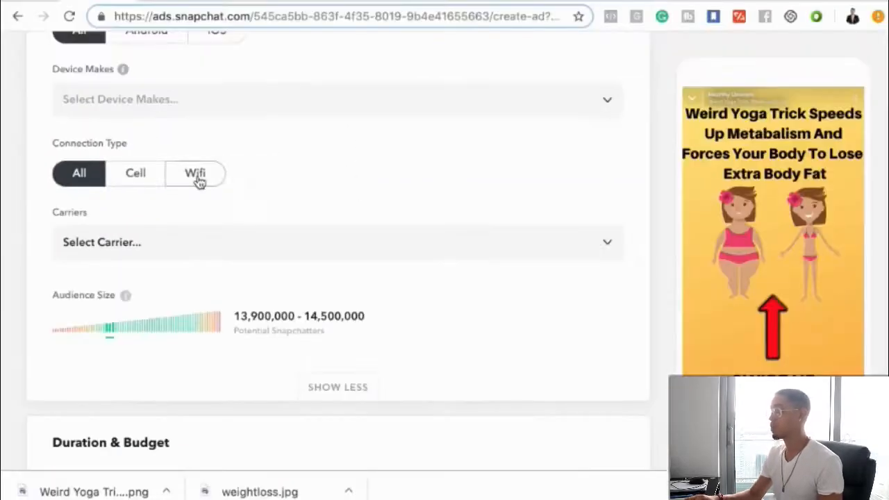
- Restrict the audience's connection type to Wifi and view the carrier options without selecting any
{"action": "left_click", "coordinate": [247, 183]}
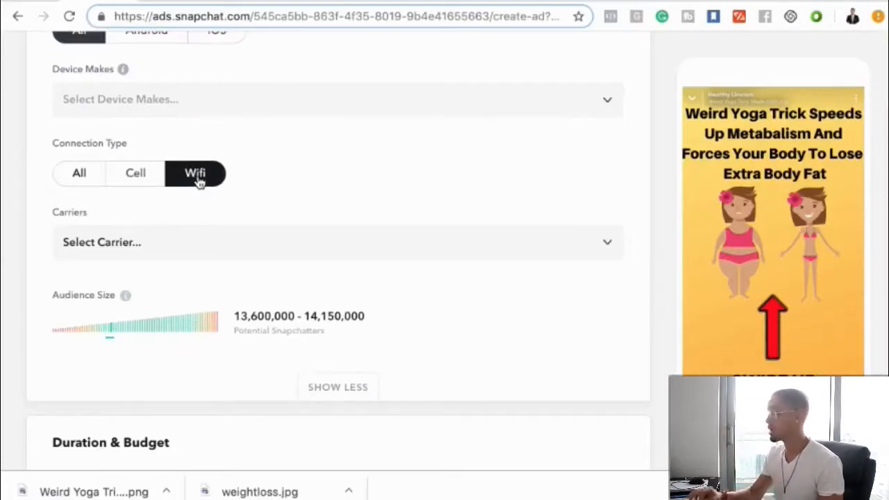
{"action": "scroll", "coordinate": [193, 189], "scroll_direction": "down", "scroll_amount": 1}
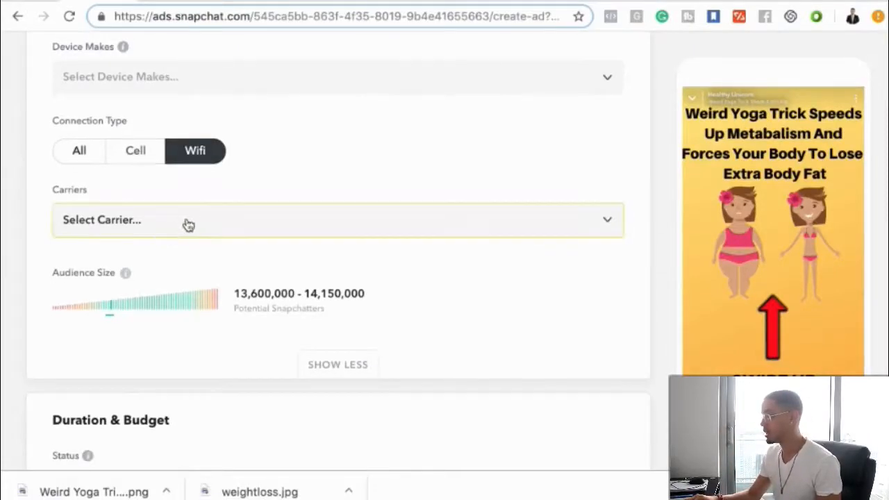
{"action": "scroll", "coordinate": [188, 223], "scroll_direction": "down", "scroll_amount": 3}
{"action": "scroll", "coordinate": [187, 223], "scroll_direction": "up", "scroll_amount": 2}
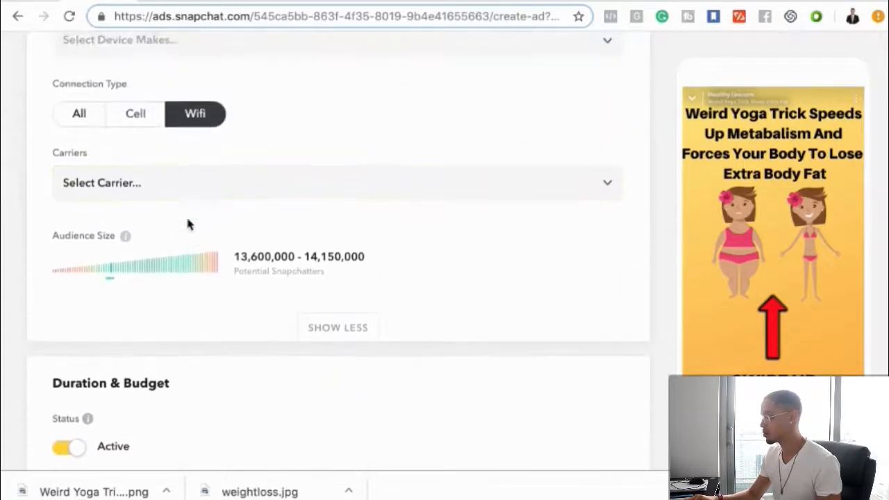
{"action": "left_click", "coordinate": [167, 187]}
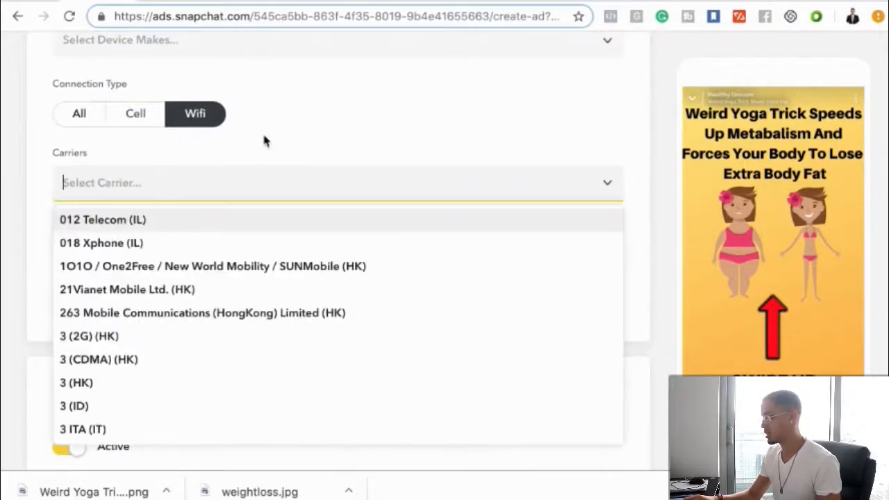
{"action": "scroll", "coordinate": [264, 139], "scroll_direction": "down", "scroll_amount": 5}
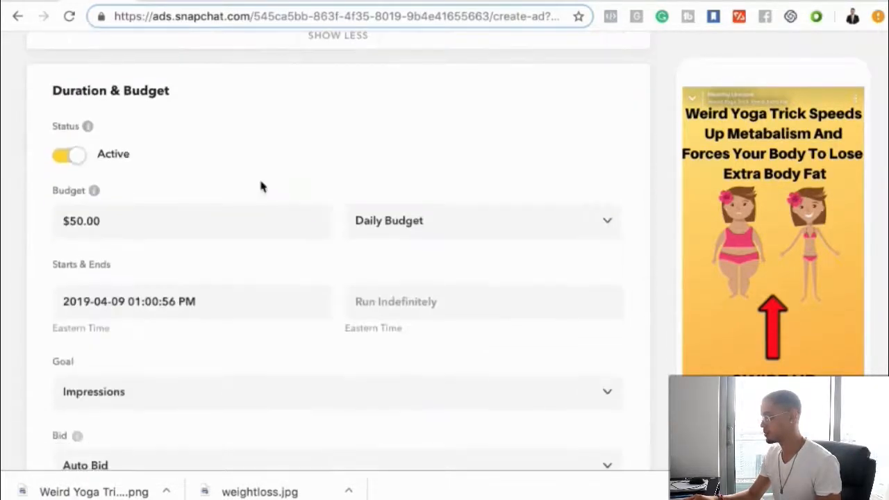
- Add Fitness Enthusiasts from the Lifestyles category to the audience's interests
{"action": "scroll", "coordinate": [260, 186], "scroll_direction": "up", "scroll_amount": 10}
{"action": "left_click", "coordinate": [146, 242]}
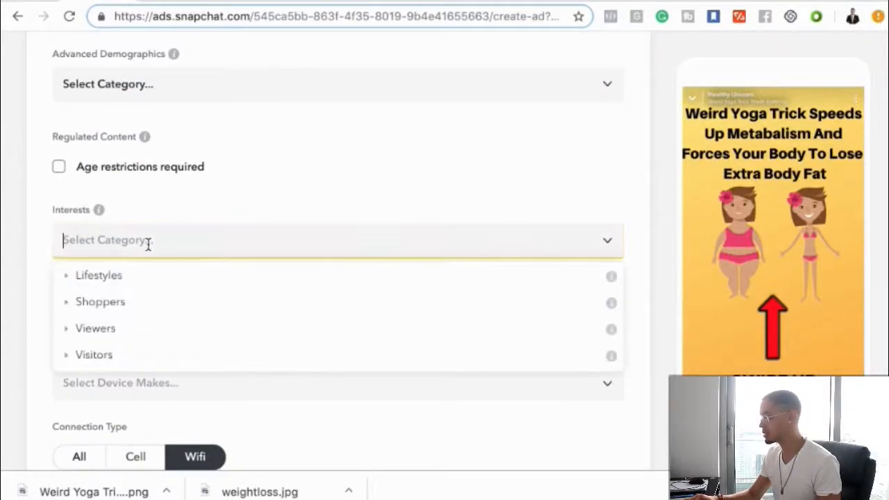
{"action": "left_click", "coordinate": [124, 281]}
{"action": "scroll", "coordinate": [208, 321], "scroll_direction": "down", "scroll_amount": 3}
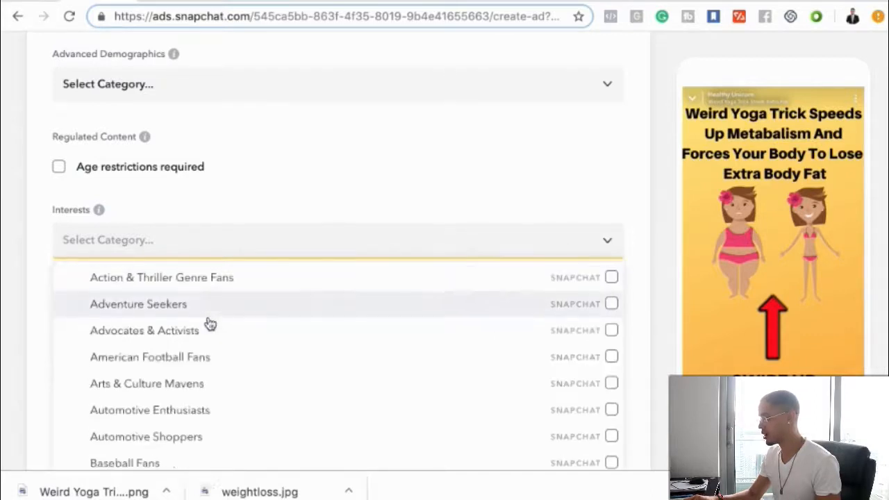
{"action": "scroll", "coordinate": [211, 322], "scroll_direction": "down", "scroll_amount": 3}
{"action": "scroll", "coordinate": [210, 323], "scroll_direction": "up", "scroll_amount": 1}
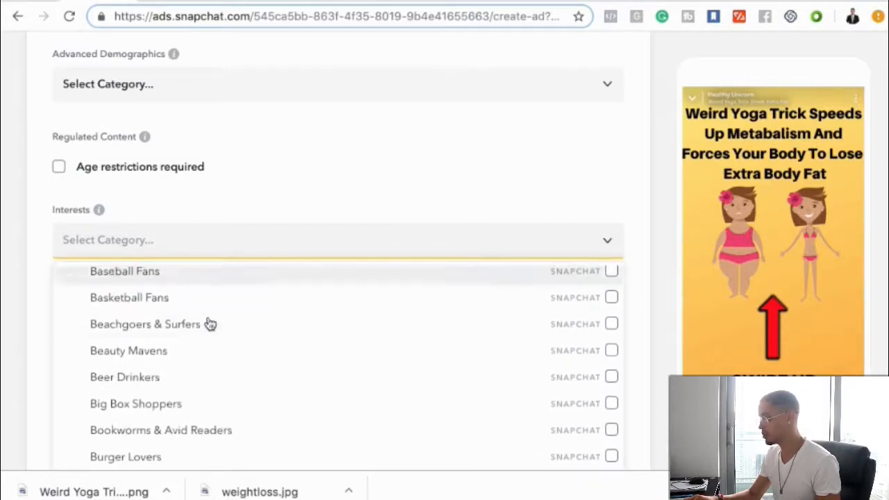
{"action": "scroll", "coordinate": [173, 363], "scroll_direction": "down", "scroll_amount": 5}
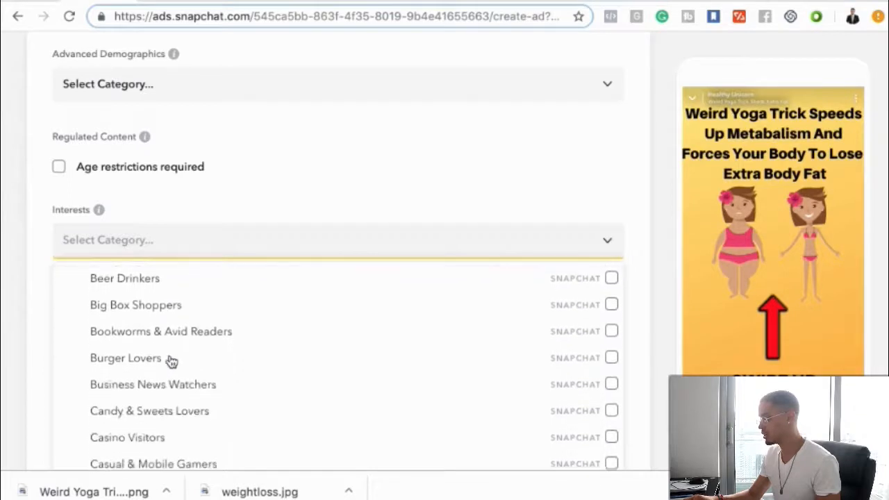
{"action": "scroll", "coordinate": [172, 362], "scroll_direction": "down", "scroll_amount": 10}
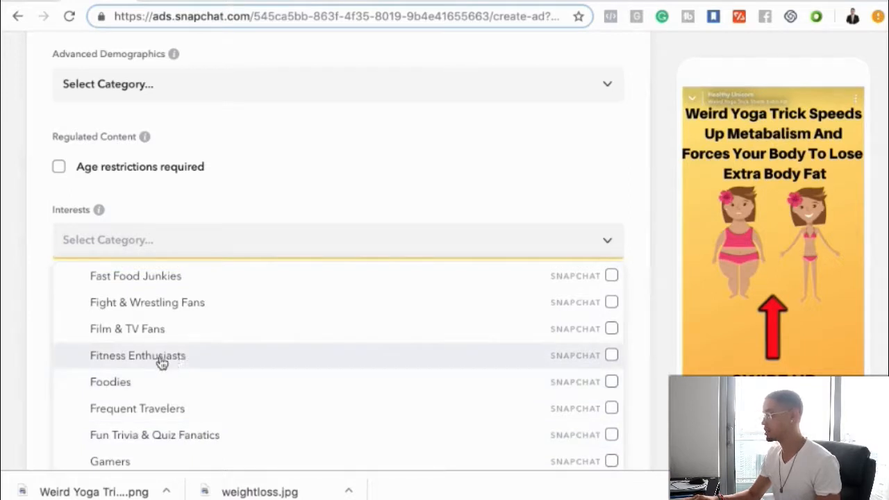
{"action": "left_click", "coordinate": [176, 365]}
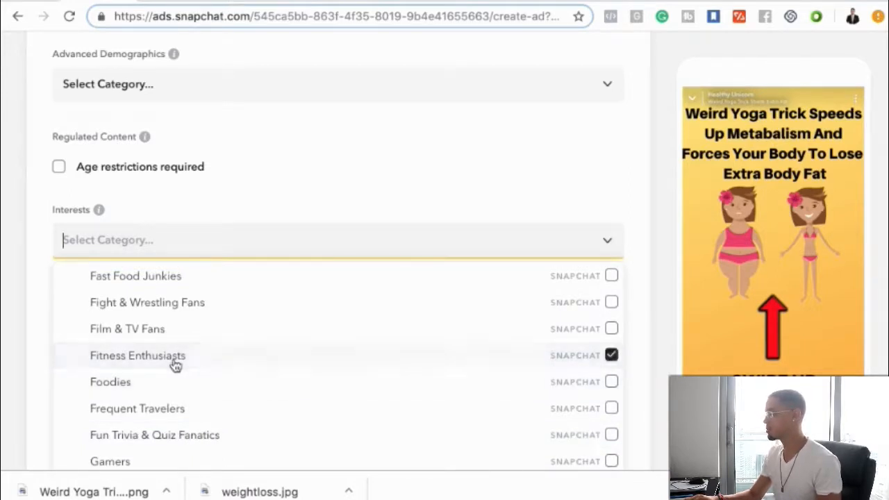
{"action": "left_click", "coordinate": [151, 363]}
{"action": "left_click", "coordinate": [193, 356]}
{"action": "left_click", "coordinate": [412, 175]}
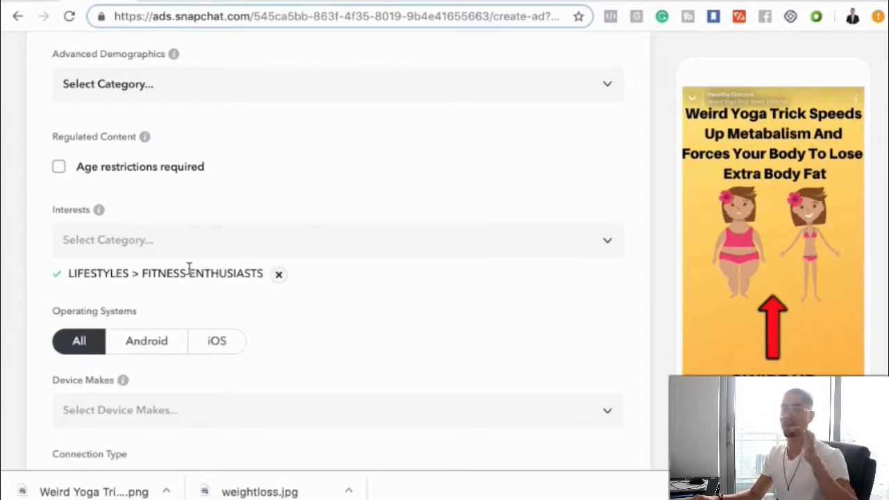
- Look through the other Lifestyles interests without selecting more, and collapse the category
{"action": "left_click", "coordinate": [185, 243]}
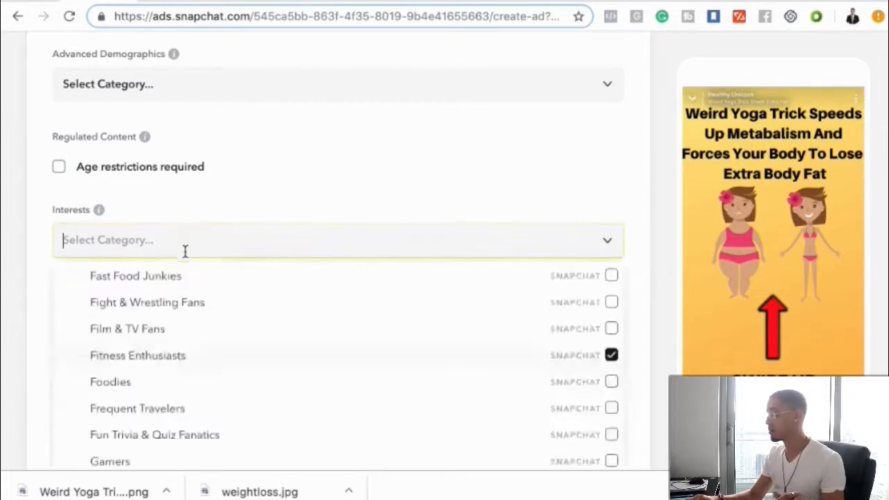
{"action": "scroll", "coordinate": [212, 338], "scroll_direction": "down", "scroll_amount": 20}
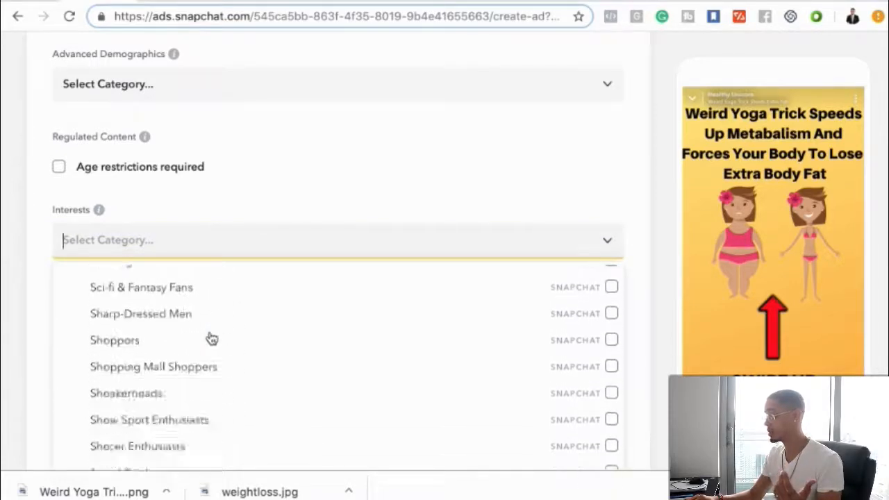
{"action": "scroll", "coordinate": [211, 338], "scroll_direction": "down", "scroll_amount": 2}
{"action": "scroll", "coordinate": [211, 338], "scroll_direction": "up", "scroll_amount": 3}
{"action": "scroll", "coordinate": [212, 339], "scroll_direction": "down", "scroll_amount": 3}
{"action": "scroll", "coordinate": [212, 338], "scroll_direction": "up", "scroll_amount": 10}
{"action": "scroll", "coordinate": [212, 338], "scroll_direction": "up", "scroll_amount": 15}
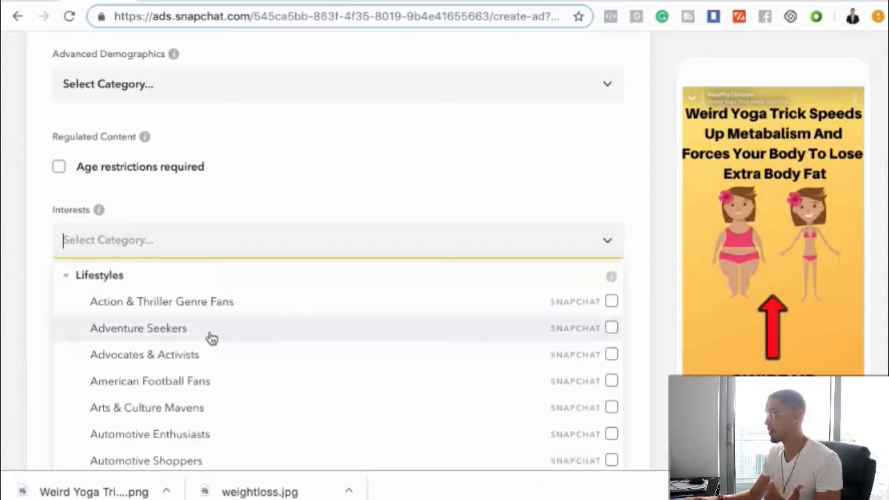
{"action": "left_click", "coordinate": [125, 275]}
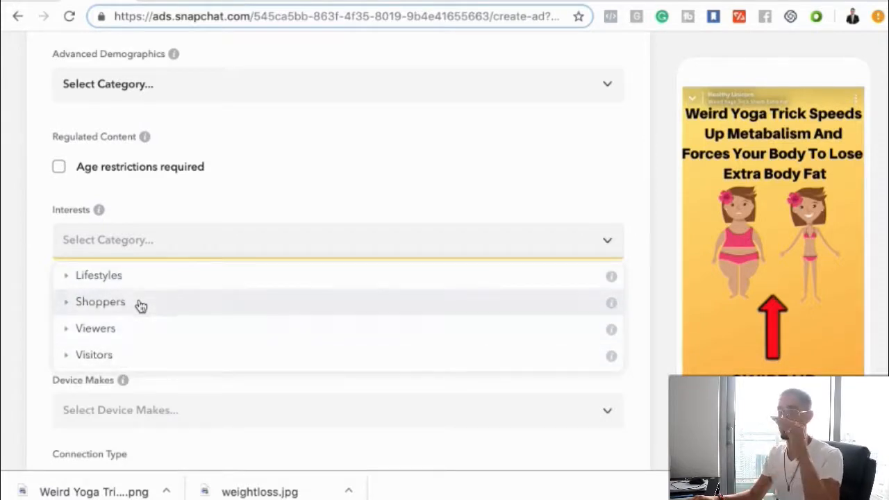
- Review the goal, bid, Business Address, Payment Method and closing summary sections of the ad form without filling in anything
{"action": "scroll", "coordinate": [194, 264], "scroll_direction": "down", "scroll_amount": 10}
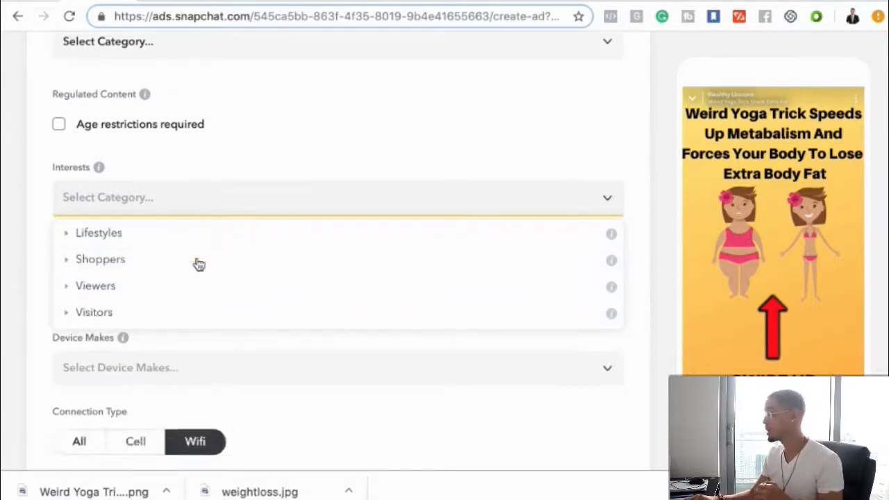
{"action": "scroll", "coordinate": [198, 264], "scroll_direction": "down", "scroll_amount": 3}
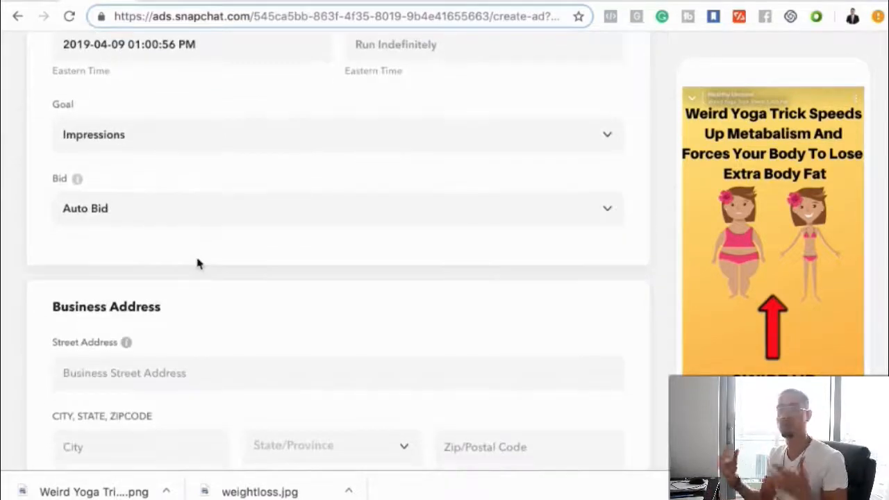
{"action": "scroll", "coordinate": [198, 263], "scroll_direction": "down", "scroll_amount": 1}
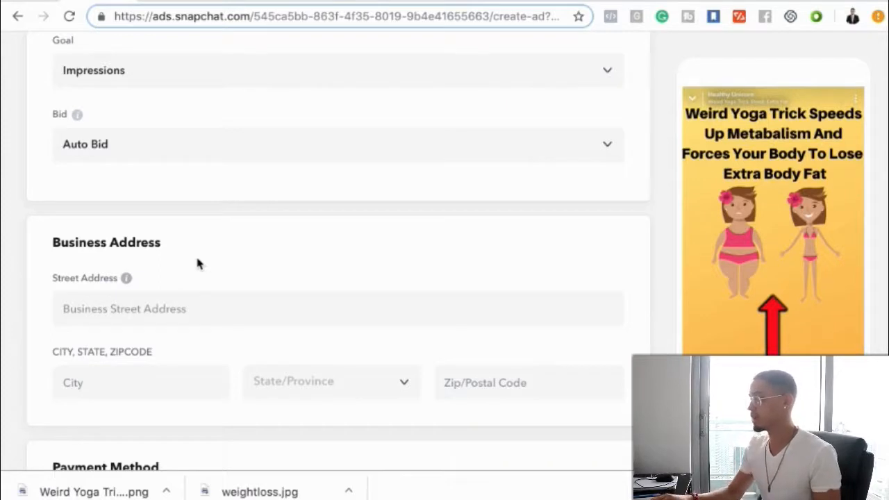
{"action": "scroll", "coordinate": [197, 260], "scroll_direction": "down", "scroll_amount": 1}
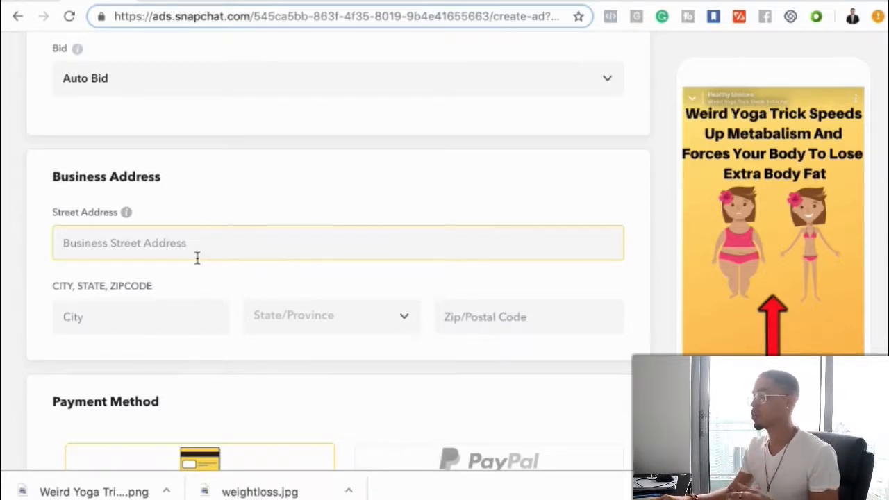
{"action": "scroll", "coordinate": [197, 257], "scroll_direction": "down", "scroll_amount": 2}
{"action": "scroll", "coordinate": [197, 257], "scroll_direction": "down", "scroll_amount": 1}
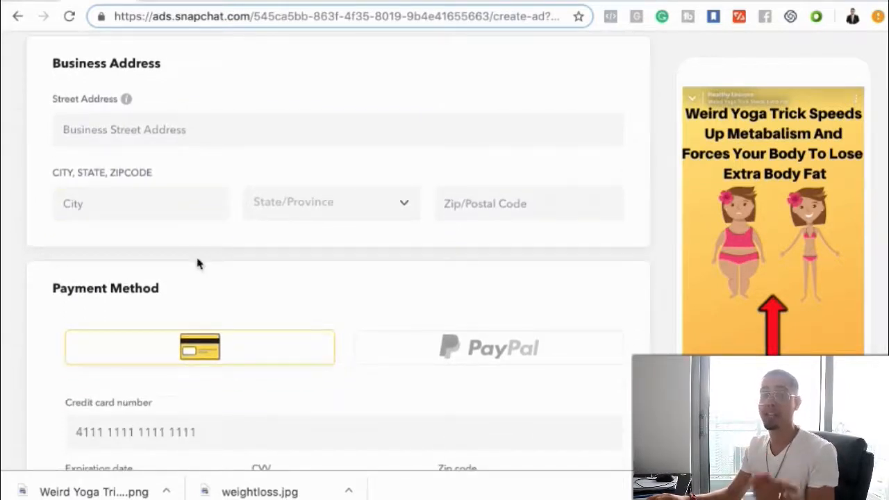
{"action": "scroll", "coordinate": [197, 263], "scroll_direction": "down", "scroll_amount": 1}
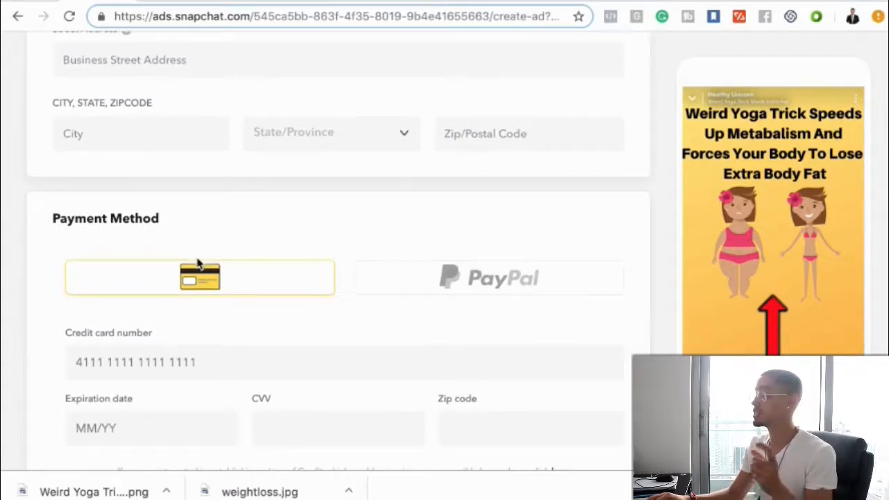
{"action": "scroll", "coordinate": [198, 262], "scroll_direction": "down", "scroll_amount": 2}
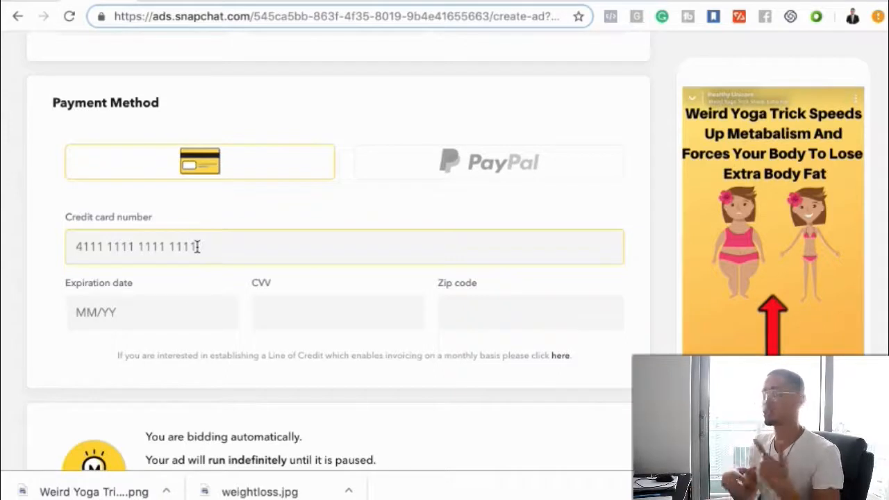
{"action": "scroll", "coordinate": [197, 246], "scroll_direction": "down", "scroll_amount": 1}
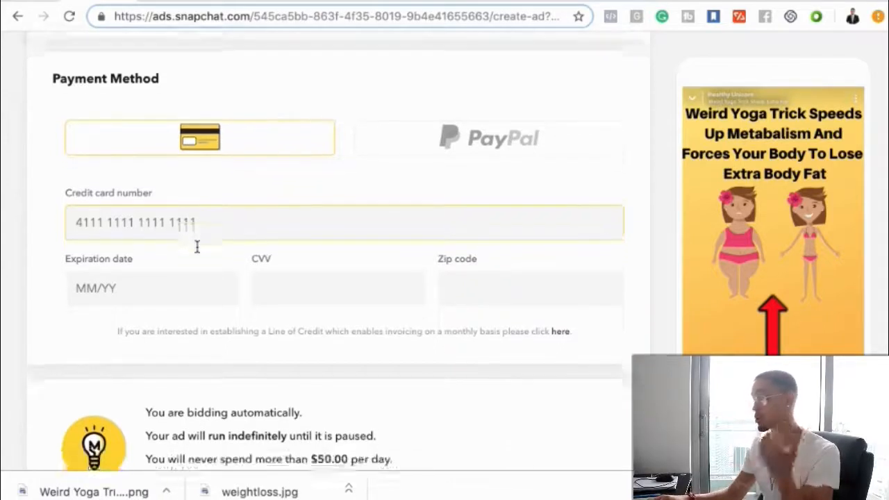
{"action": "scroll", "coordinate": [197, 246], "scroll_direction": "down", "scroll_amount": 1}
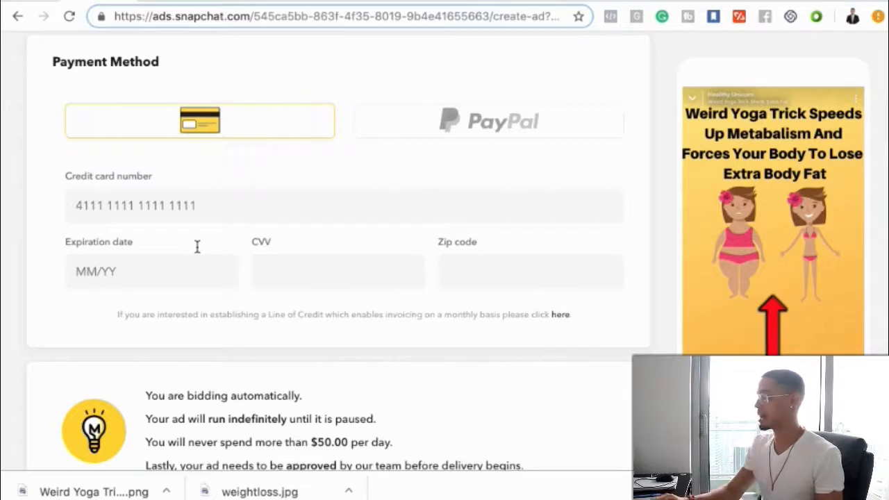
{"action": "scroll", "coordinate": [198, 249], "scroll_direction": "down", "scroll_amount": 3}
- Review the complete ad form once more, from the ad type and design through audience targeting and size to payment
{"action": "scroll", "coordinate": [198, 251], "scroll_direction": "up", "scroll_amount": 10}
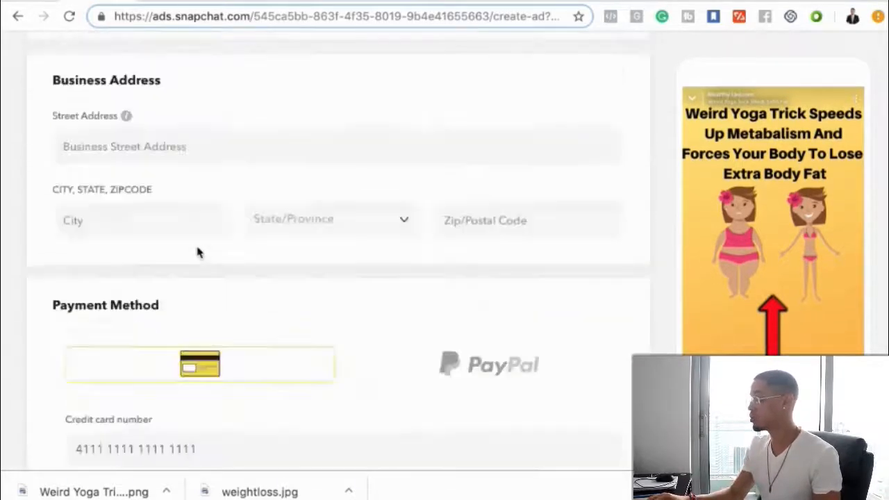
{"action": "scroll", "coordinate": [197, 252], "scroll_direction": "up", "scroll_amount": 4}
{"action": "scroll", "coordinate": [197, 252], "scroll_direction": "down", "scroll_amount": 10}
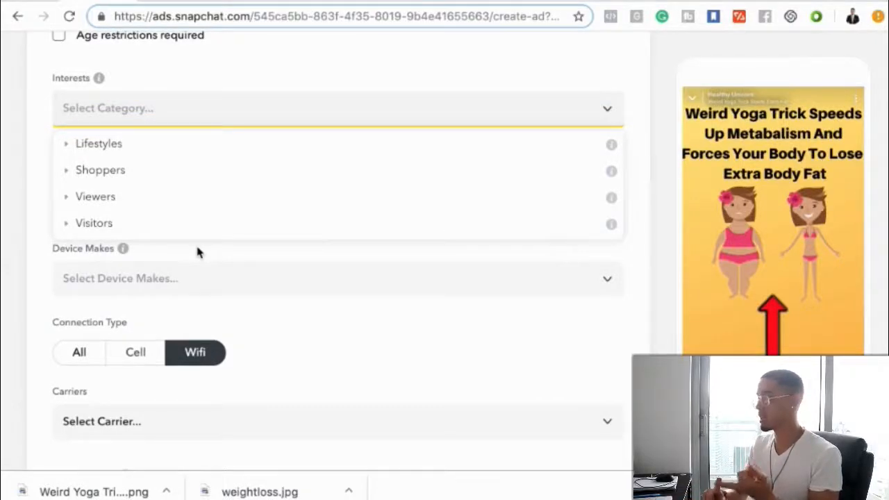
{"action": "scroll", "coordinate": [197, 251], "scroll_direction": "down", "scroll_amount": 10}
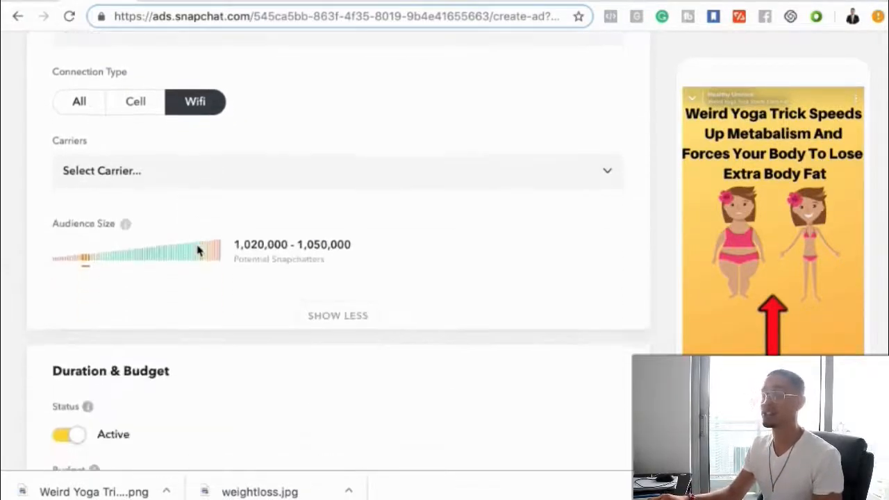
{"action": "scroll", "coordinate": [198, 250], "scroll_direction": "up", "scroll_amount": 10}
{"action": "scroll", "coordinate": [198, 251], "scroll_direction": "down", "scroll_amount": 10}
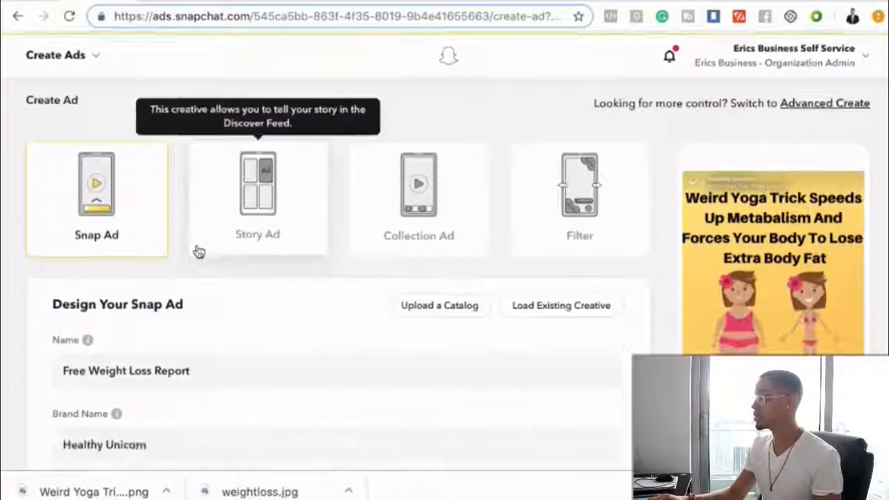
{"action": "scroll", "coordinate": [198, 251], "scroll_direction": "down", "scroll_amount": 15}
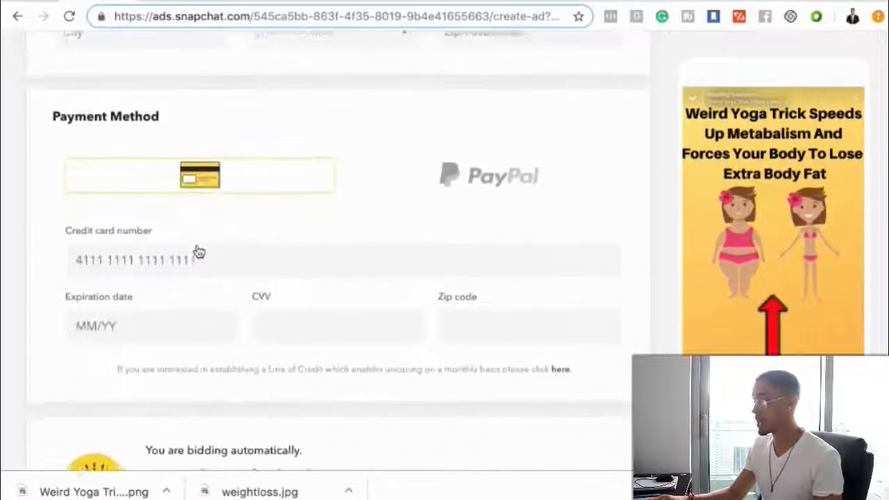
{"action": "scroll", "coordinate": [199, 251], "scroll_direction": "down", "scroll_amount": 2}
{"action": "scroll", "coordinate": [199, 252], "scroll_direction": "up", "scroll_amount": 15}
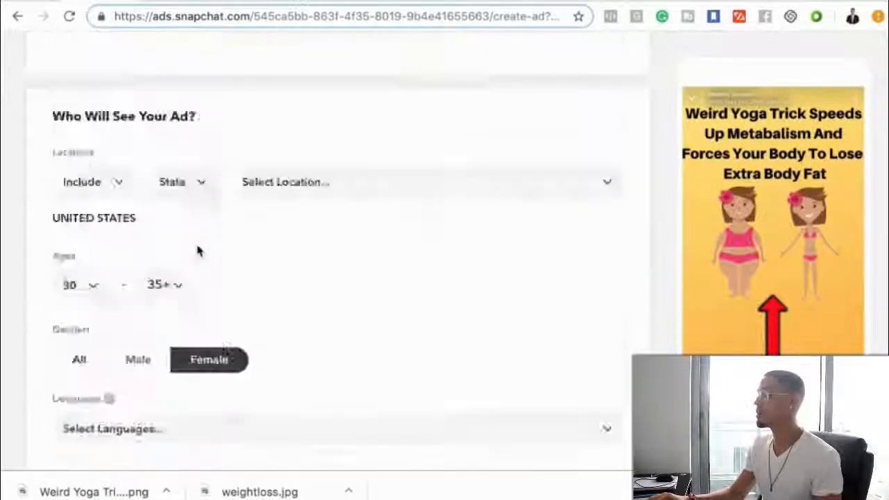
{"action": "scroll", "coordinate": [199, 251], "scroll_direction": "down", "scroll_amount": 1}
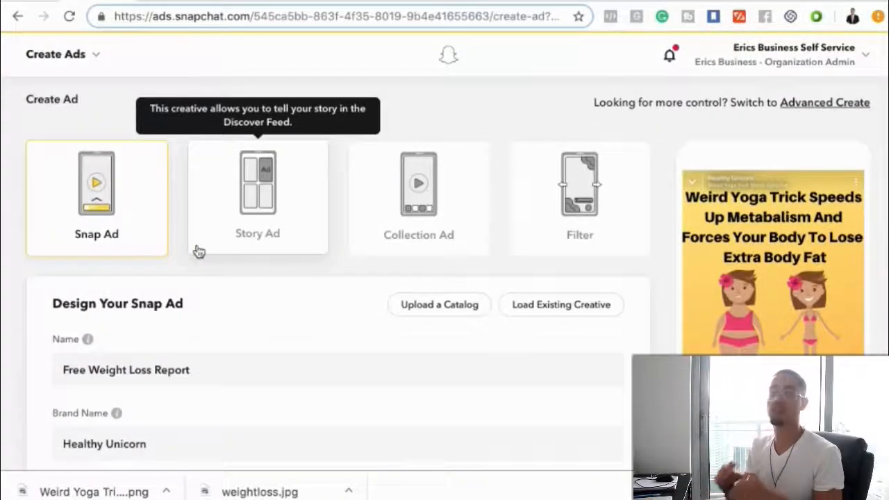